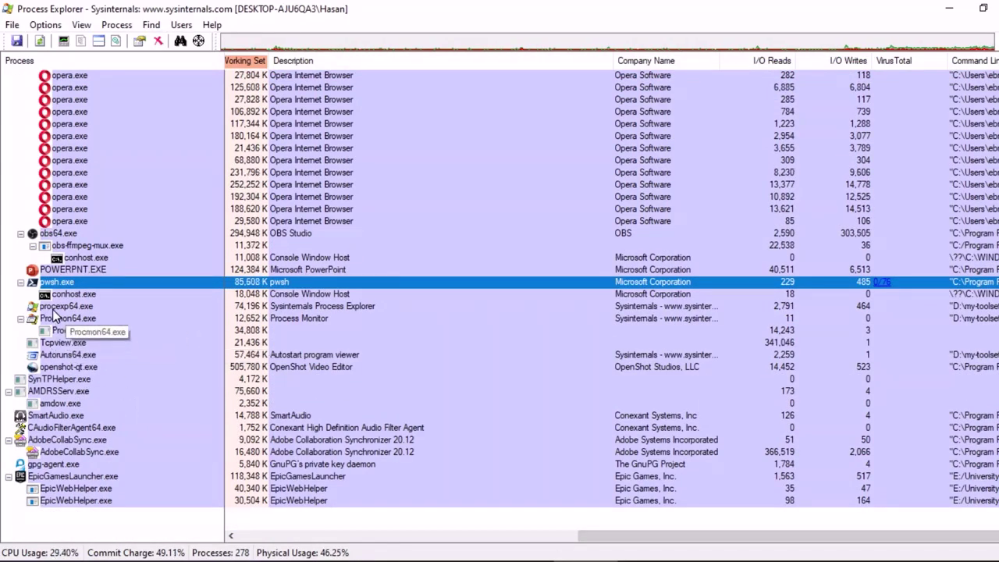
Open the properties of the pwsh.exe process and review its image details, performance figures and GPU graphs.
right_click(75, 282)
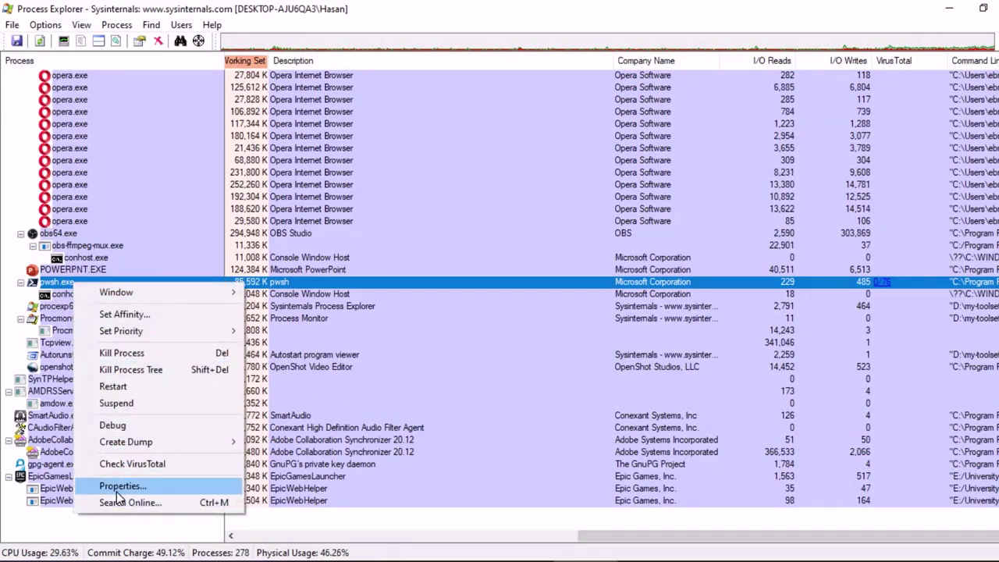
left_click(125, 484)
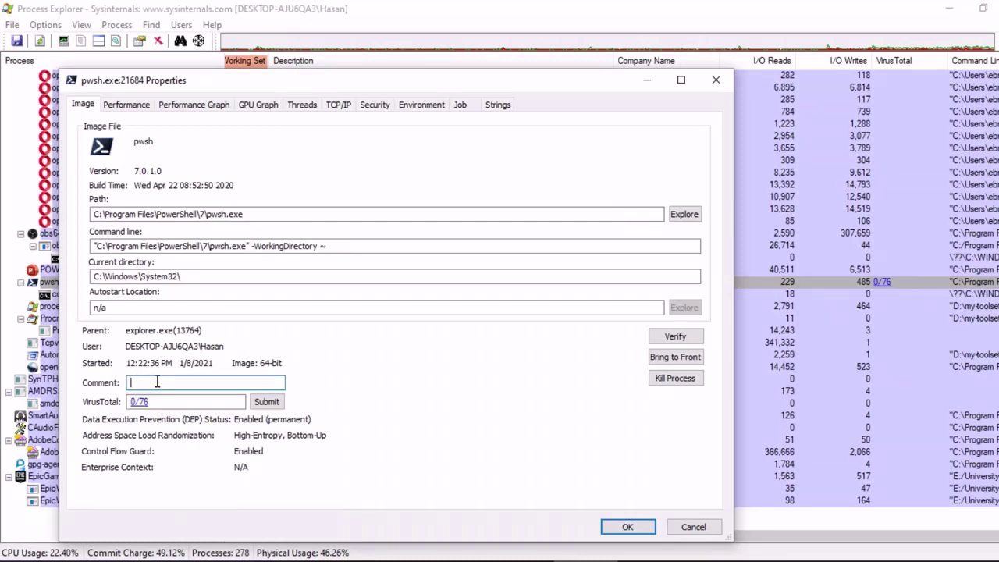
left_click(136, 106)
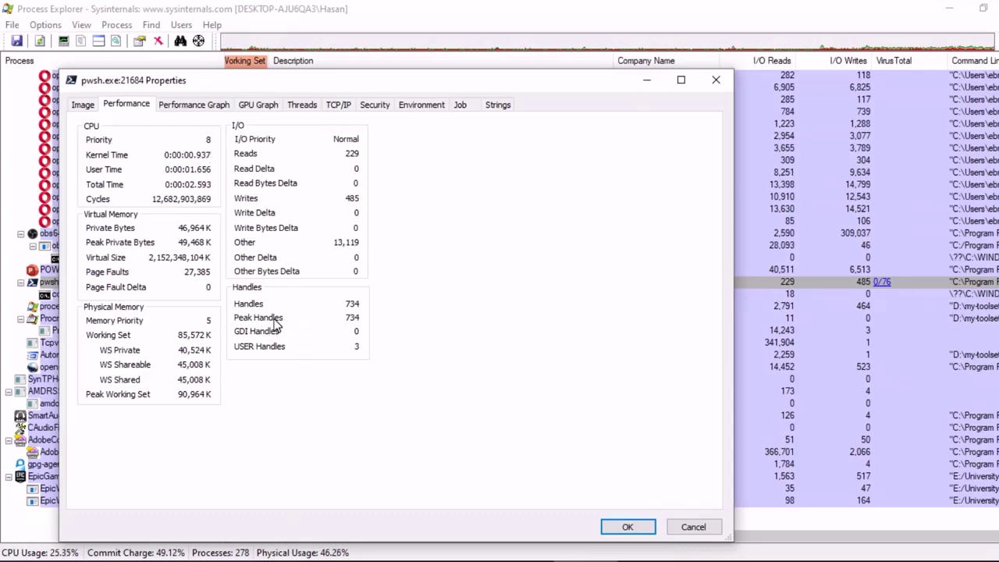
left_click(213, 112)
left_click(262, 104)
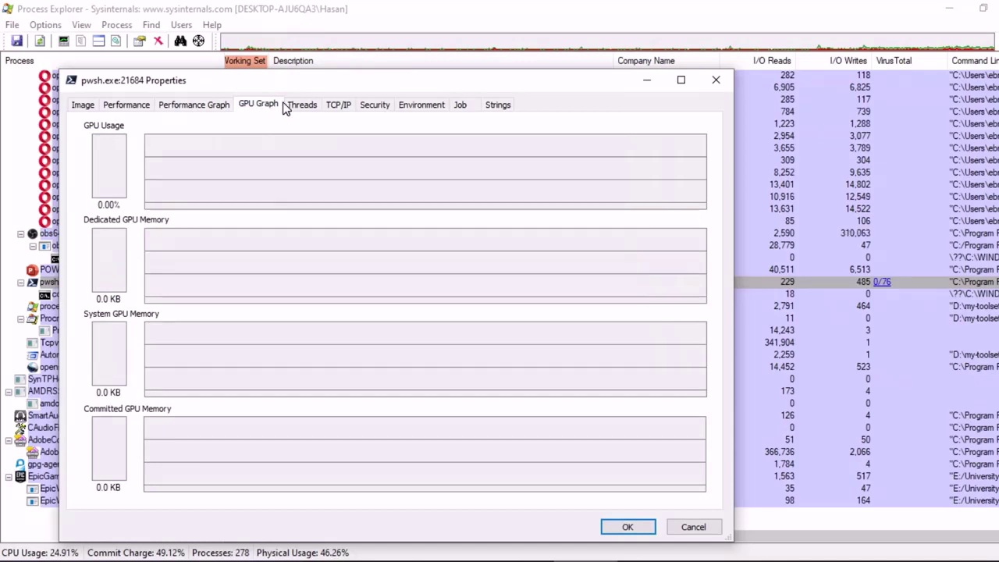
Examine the threads of pwsh.exe, viewing the details of threads 18216 and 3544.
left_click(300, 105)
left_click(256, 201)
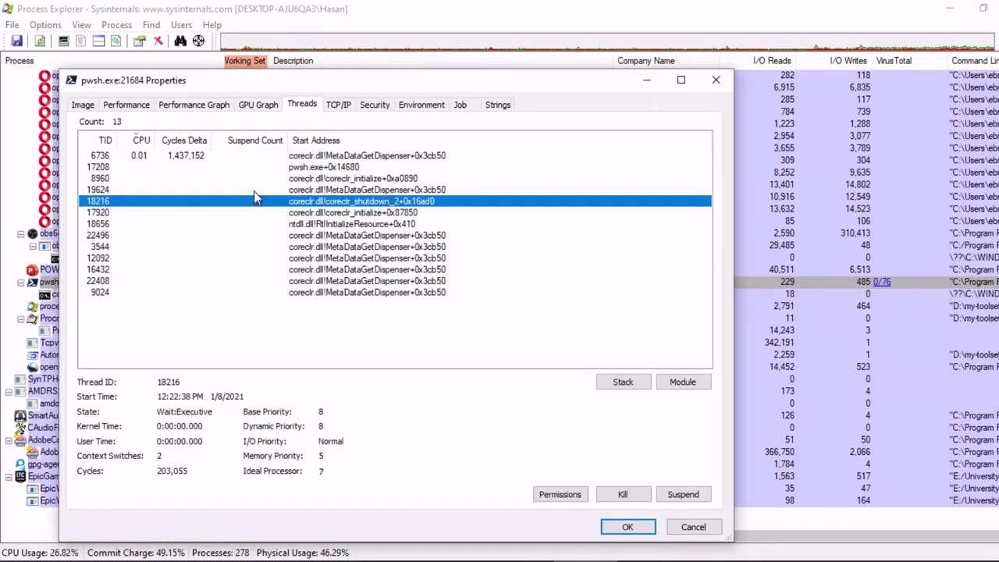
left_click(273, 246)
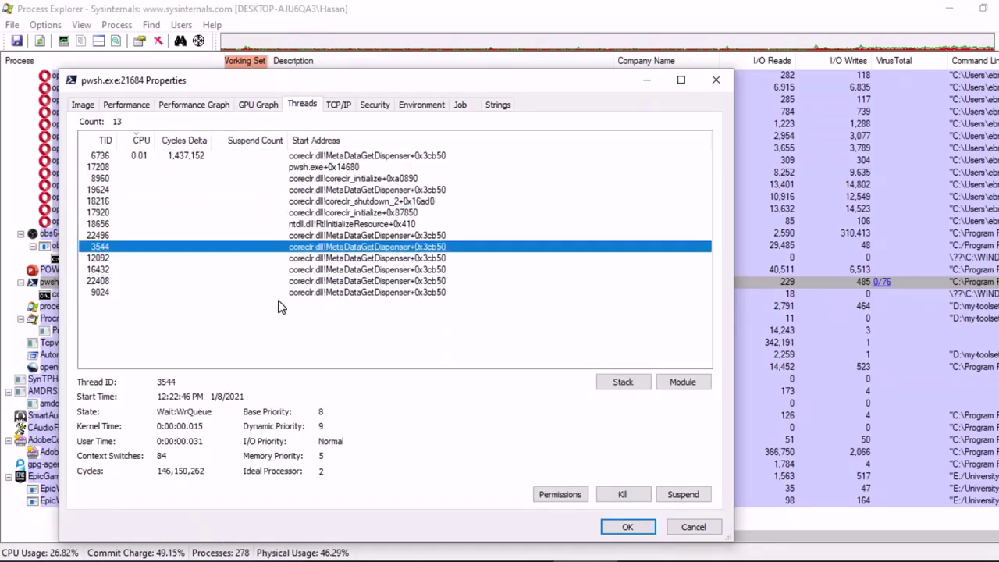
Review the TCP/IP connections, security privileges, environment variables and job information of pwsh.exe.
left_click(335, 107)
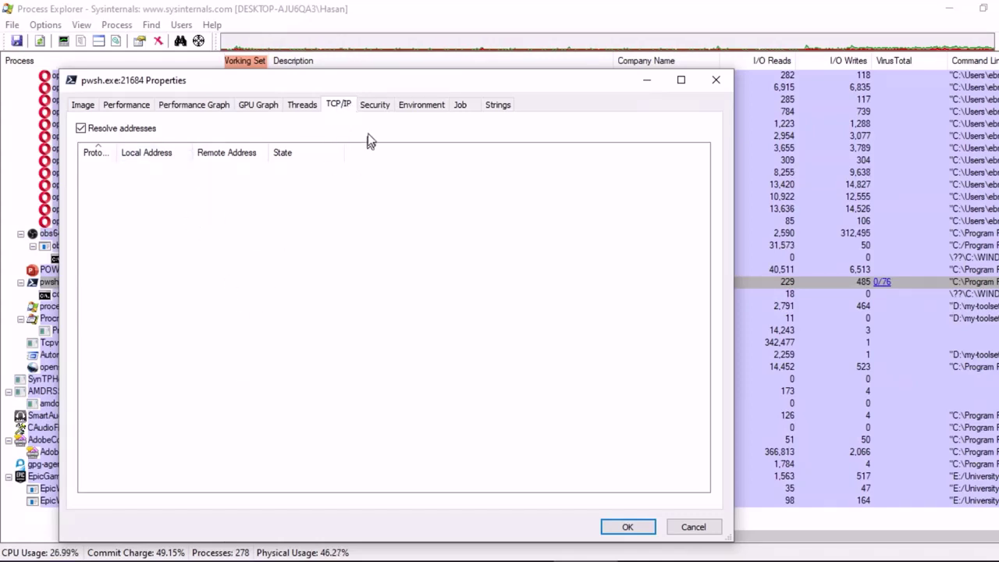
left_click(374, 110)
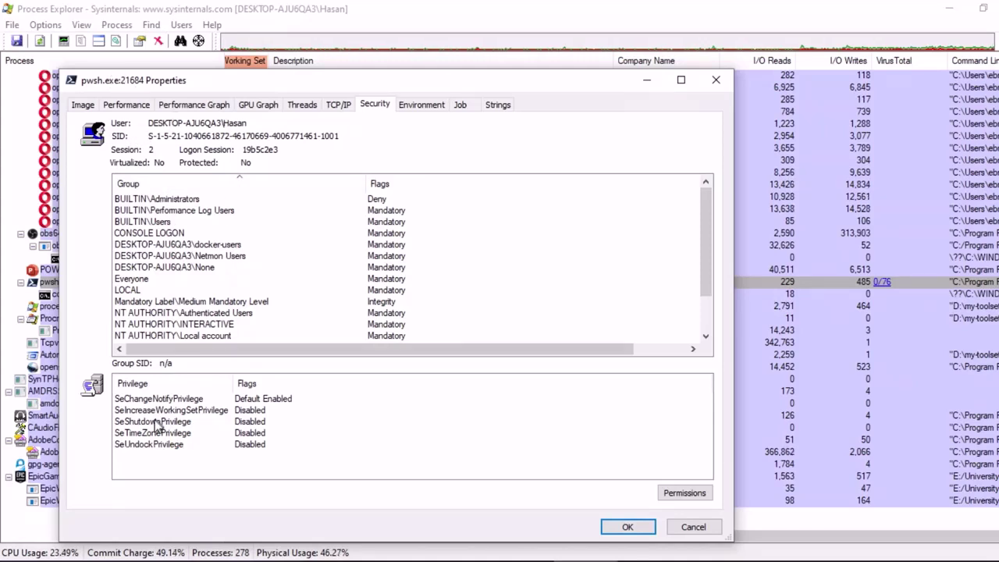
left_click_drag(156, 433, 164, 398)
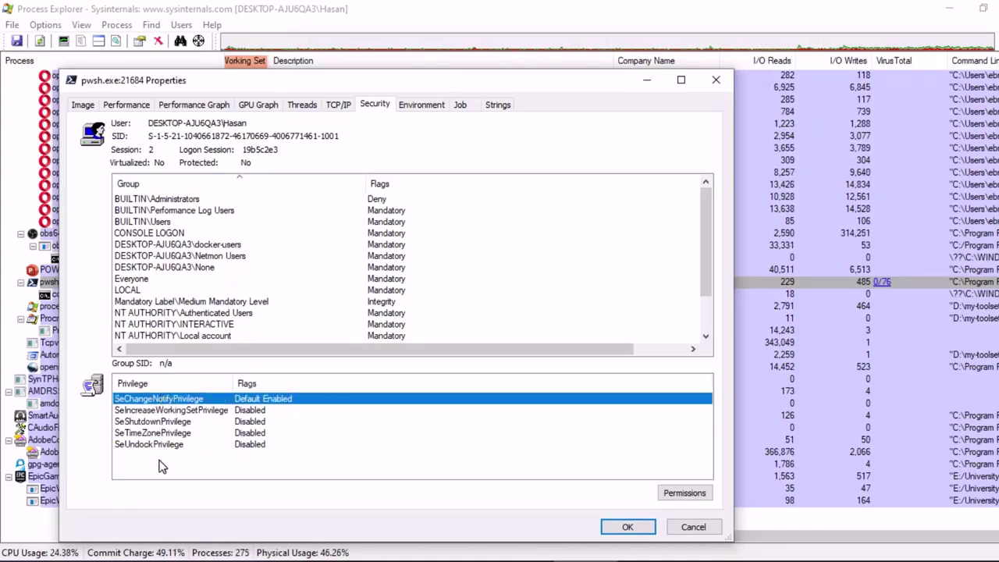
left_click(435, 106)
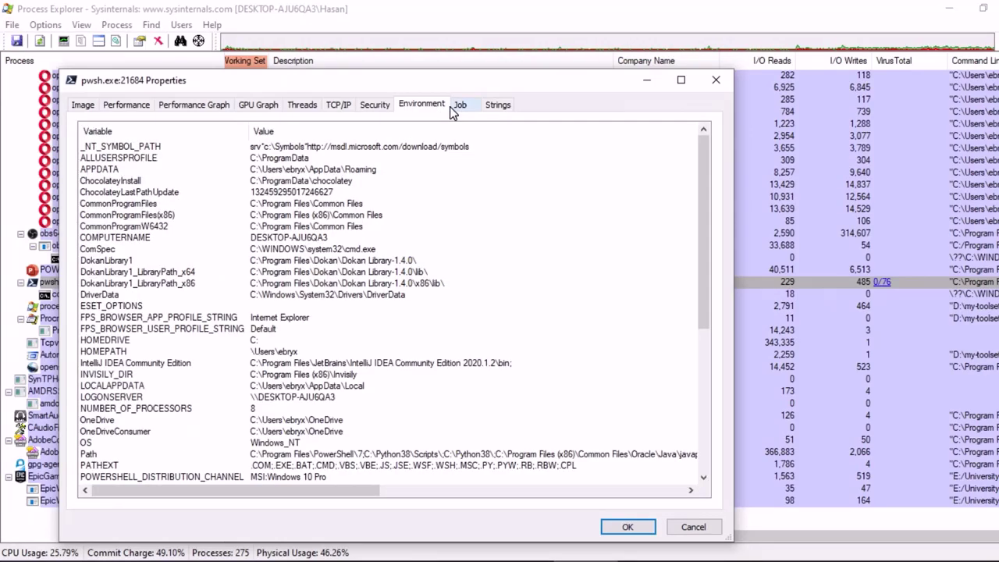
left_click(457, 106)
Display the printable strings of pwsh.exe from memory instead of the image and look through them.
left_click(498, 105)
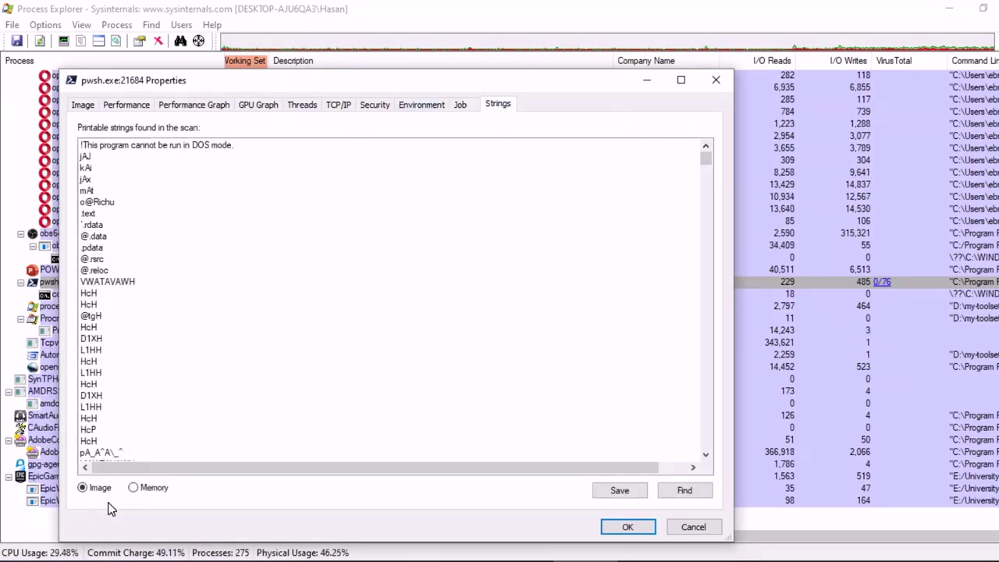
left_click(133, 488)
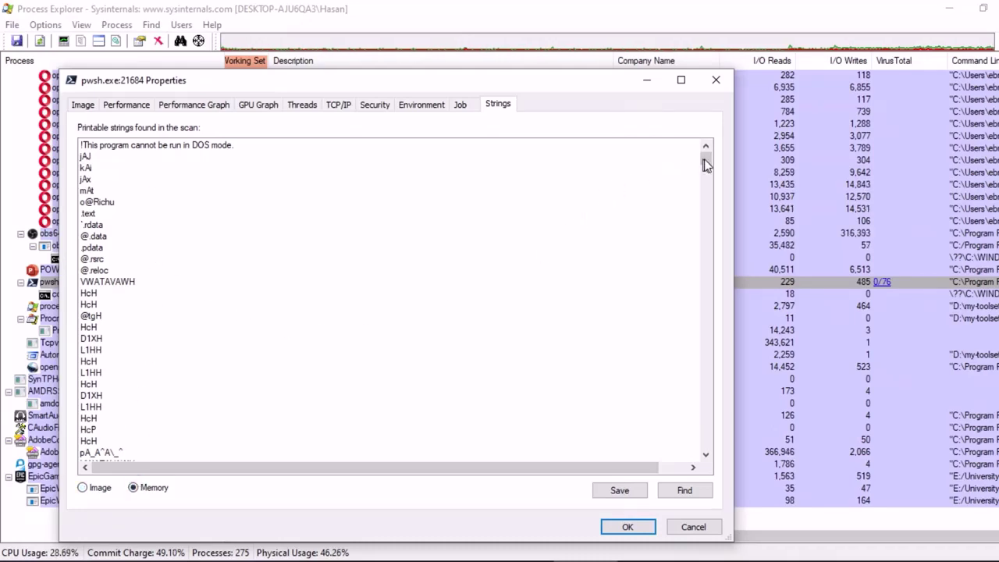
left_click_drag(705, 160, 687, 184)
scroll(359, 355, "up", 3)
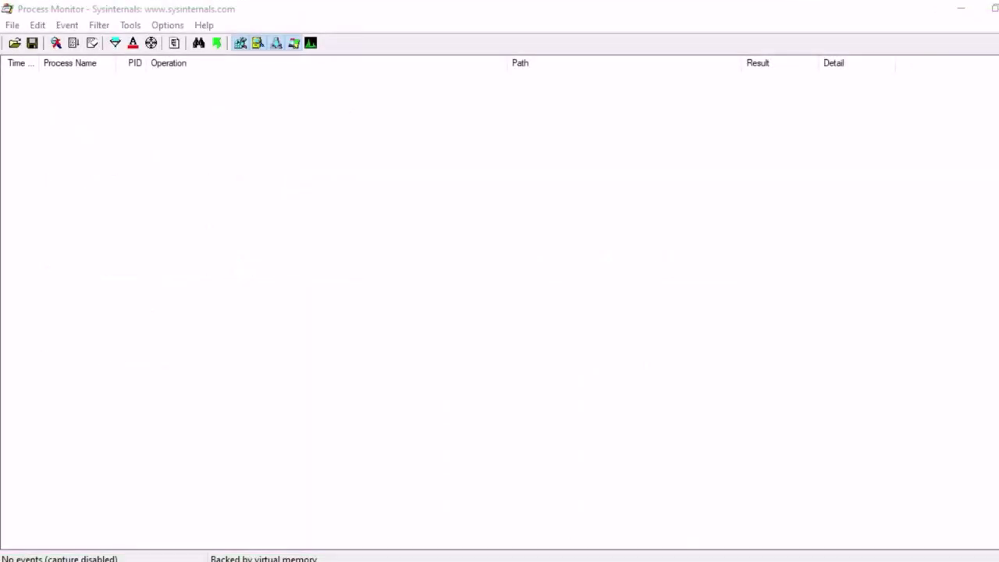
Switch to Process Monitor, start capturing system events and stop the capture after a few seconds.
left_click(39, 9)
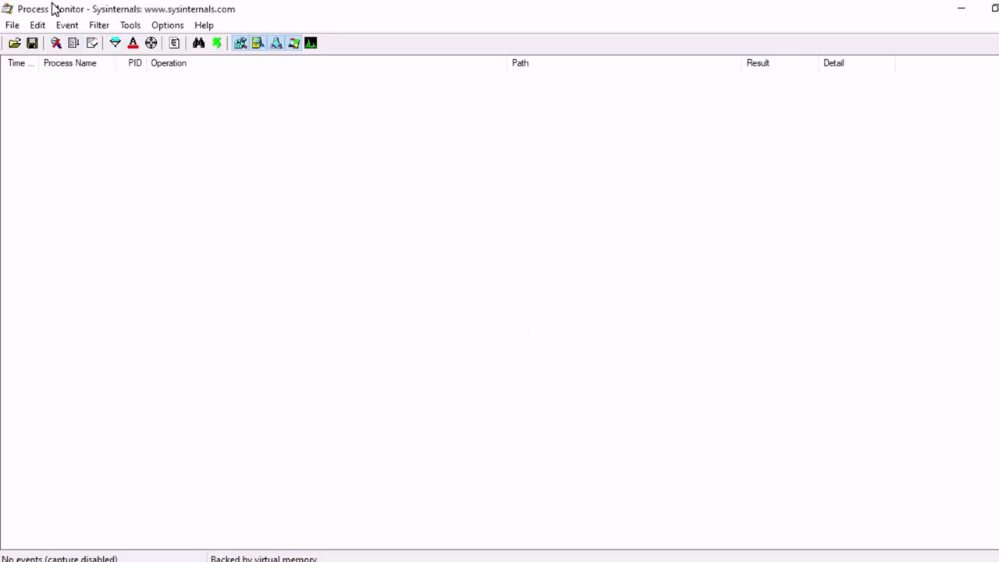
left_click(54, 43)
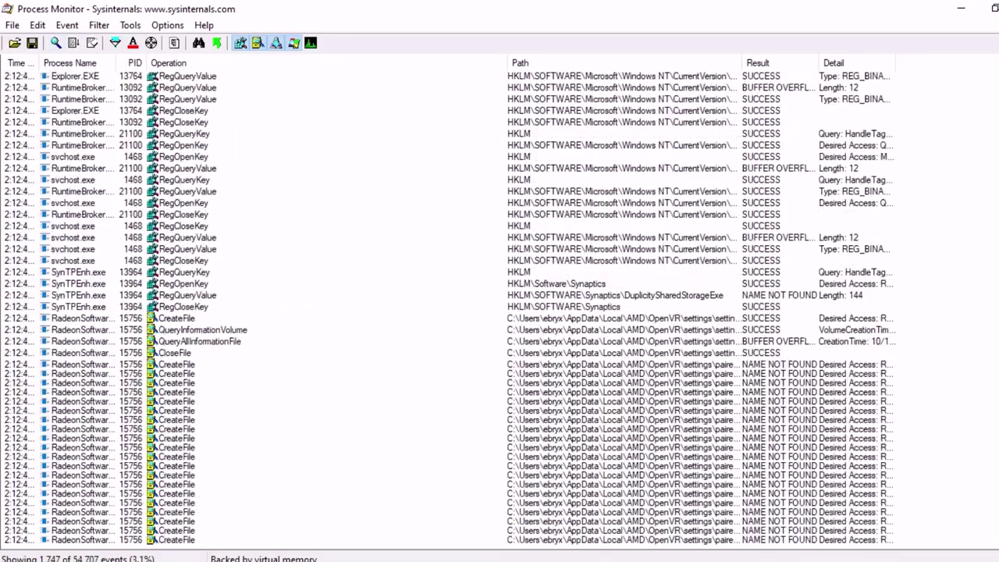
left_click(55, 43)
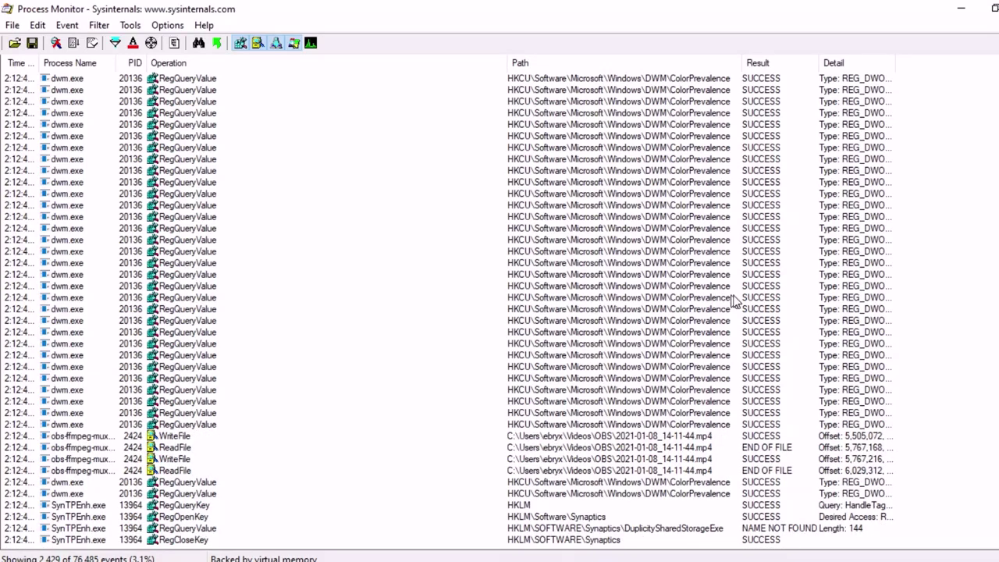
Browse back through the captured events, examining the registry queries made by dwm.exe.
scroll(577, 367, "up", 4)
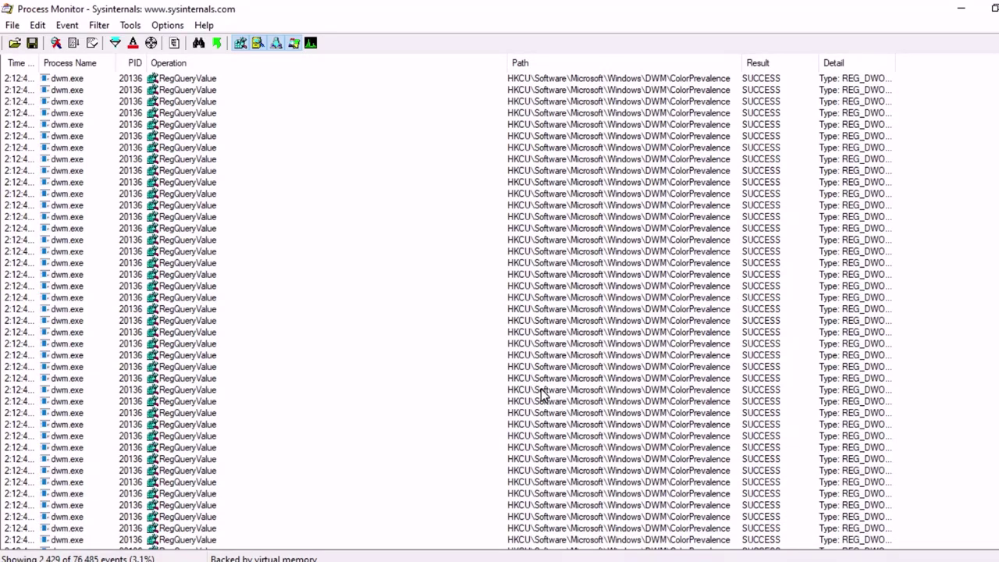
left_click(478, 366)
scroll(464, 236, "down", 5)
scroll(422, 289, "up", 10)
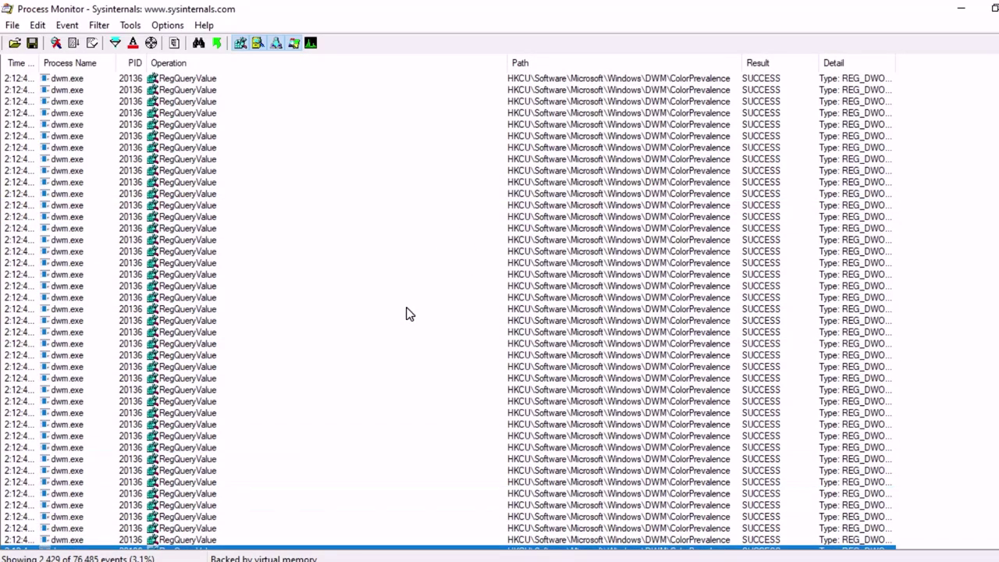
scroll(418, 297, "up", 1)
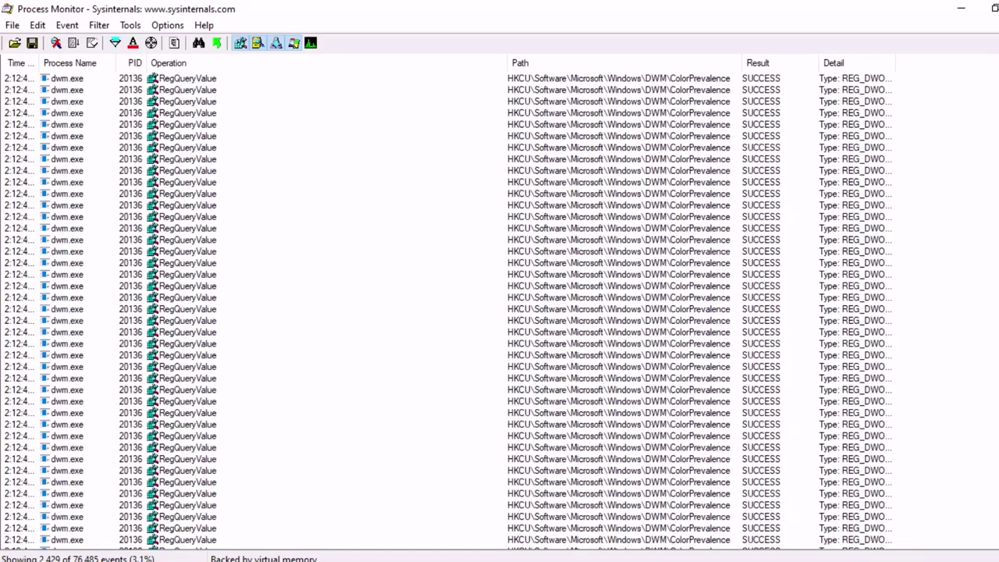
scroll(500, 312, "down", 10)
left_click(368, 253)
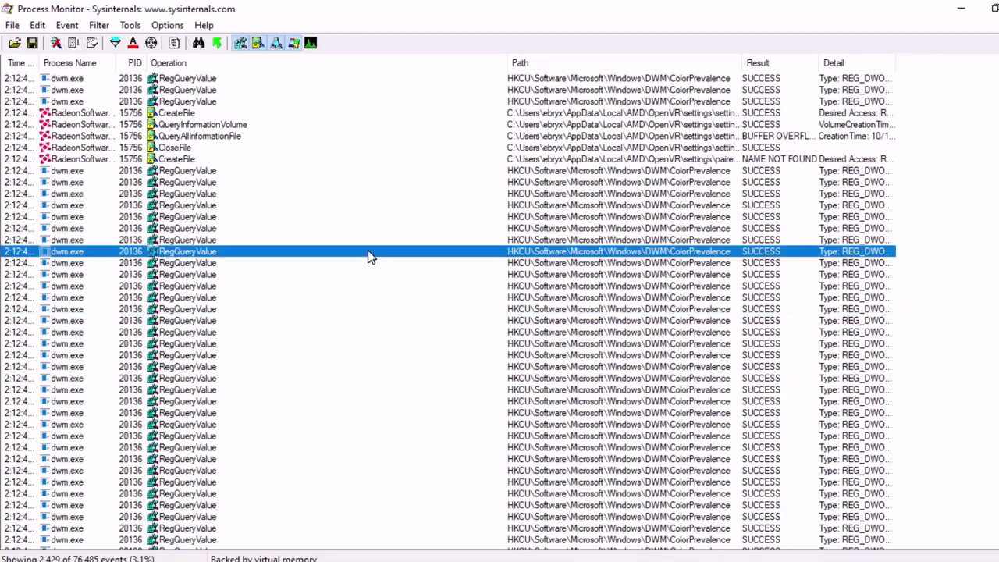
scroll(376, 379, "up", 7)
left_click(377, 336)
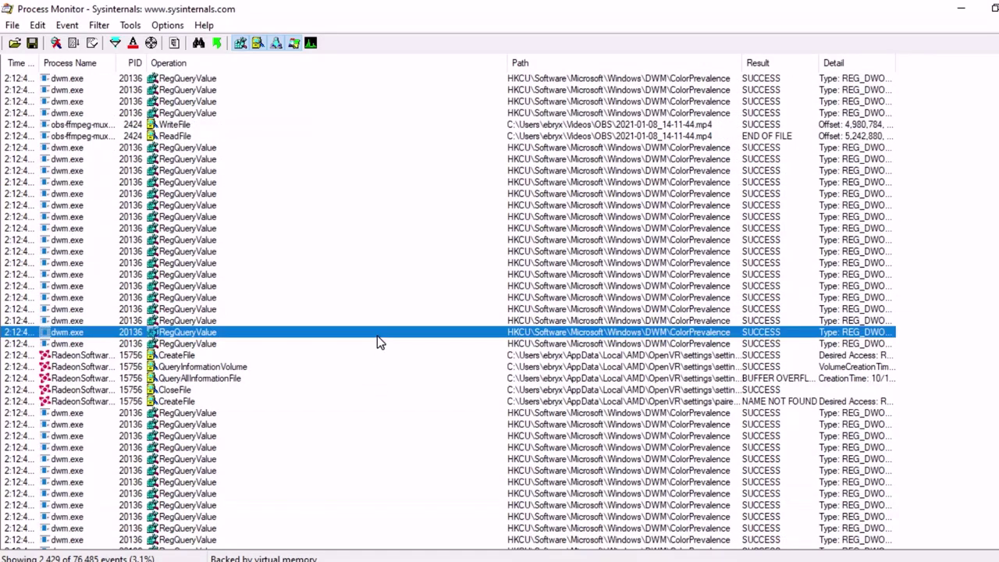
scroll(351, 344, "up", 7)
left_click(313, 339)
scroll(309, 347, "up", 11)
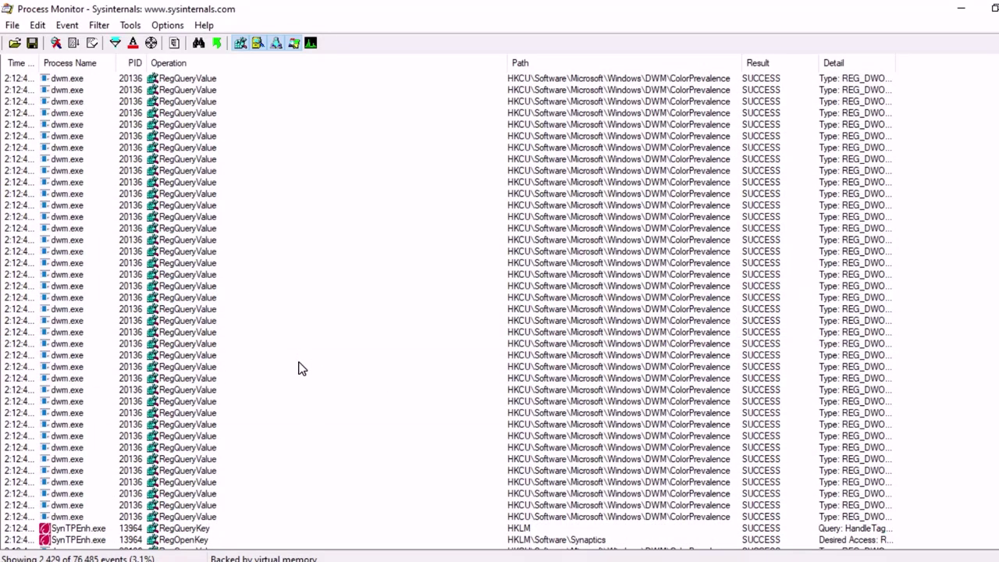
left_click(301, 368)
scroll(297, 367, "up", 12)
Examine the ekrn.exe file operations on procexp64.exe, including the CreateFile and QueryInformationVolume events.
left_click(259, 344)
left_click(260, 322)
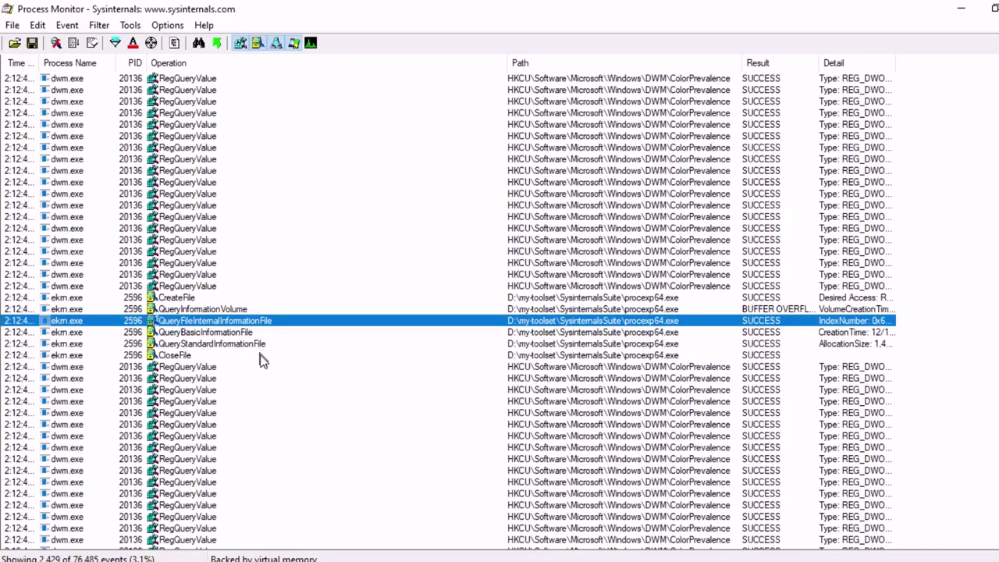
left_click(195, 310)
left_click(195, 298)
scroll(306, 351, "up", 6)
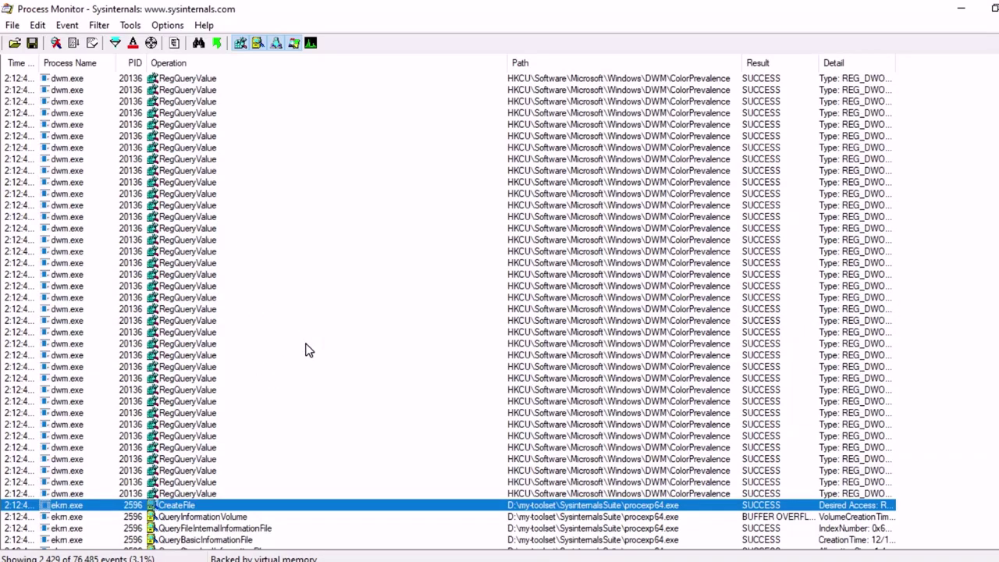
scroll(305, 355, "down", 1)
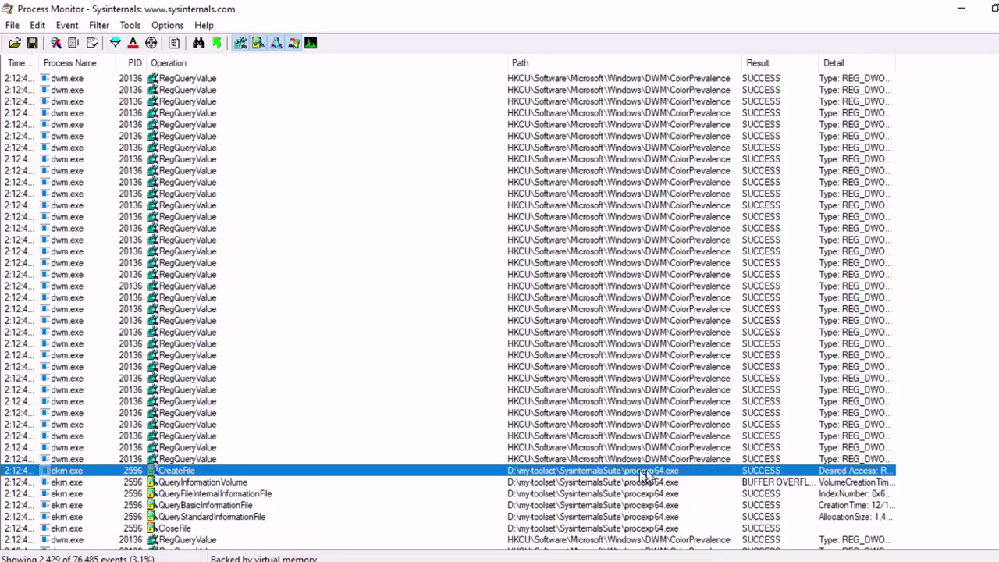
scroll(370, 363, "up", 3)
scroll(380, 380, "down", 1)
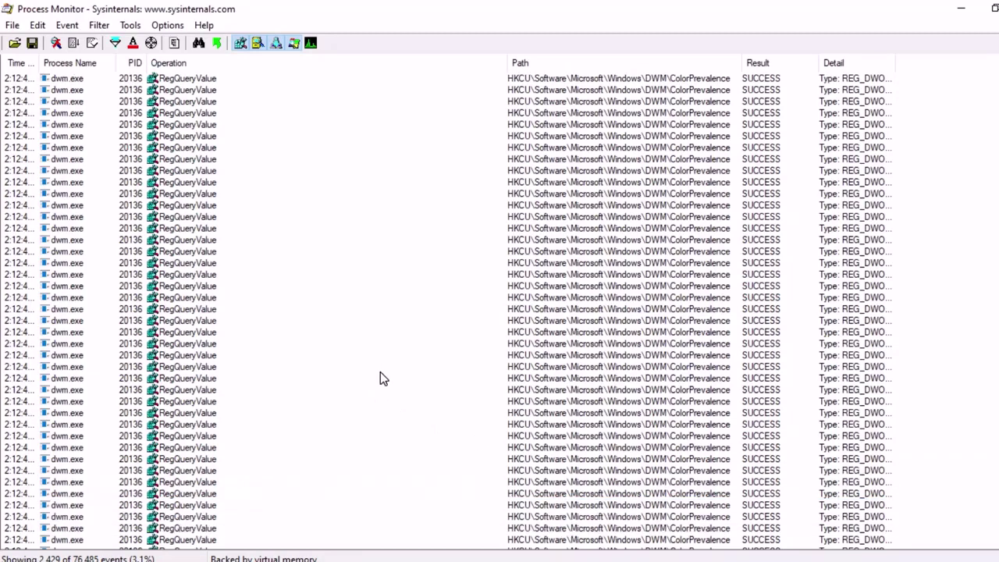
Look through the earlier captured events for file, thread and network activity of other processes.
scroll(380, 373, "down", 3)
scroll(380, 373, "up", 3)
scroll(374, 378, "up", 5)
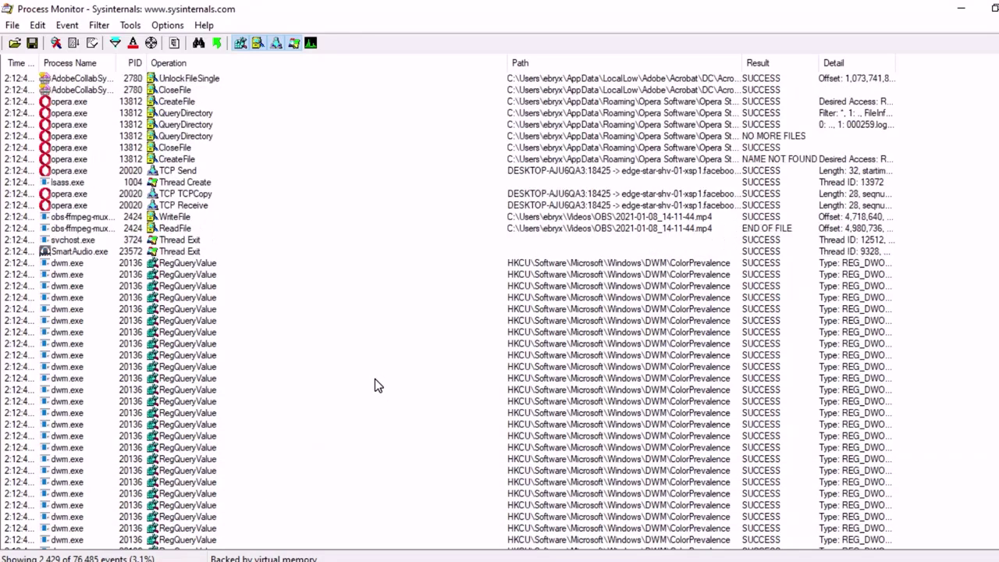
left_click(238, 274)
left_click(231, 252)
scroll(273, 399, "up", 12)
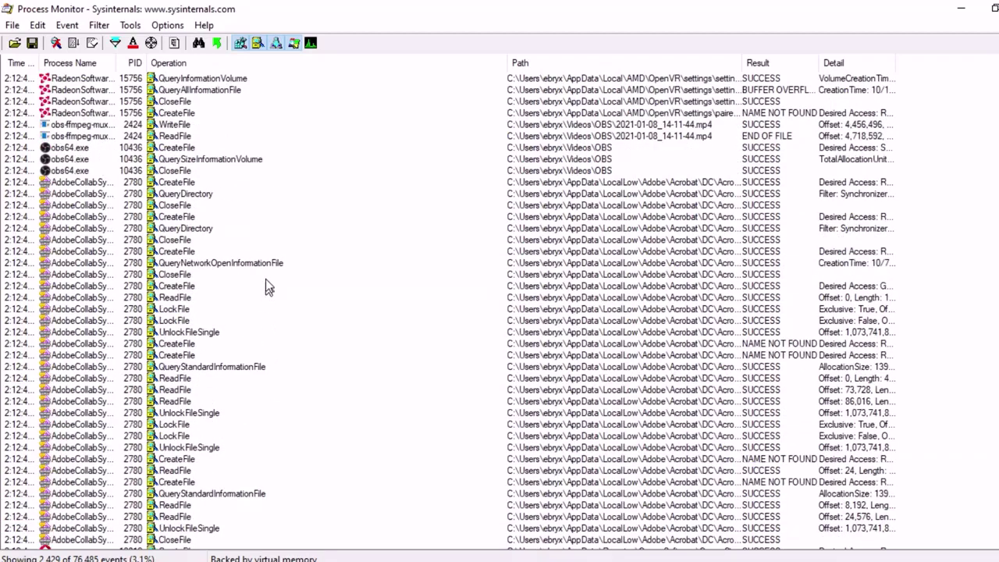
left_click(256, 219)
scroll(514, 451, "down", 15)
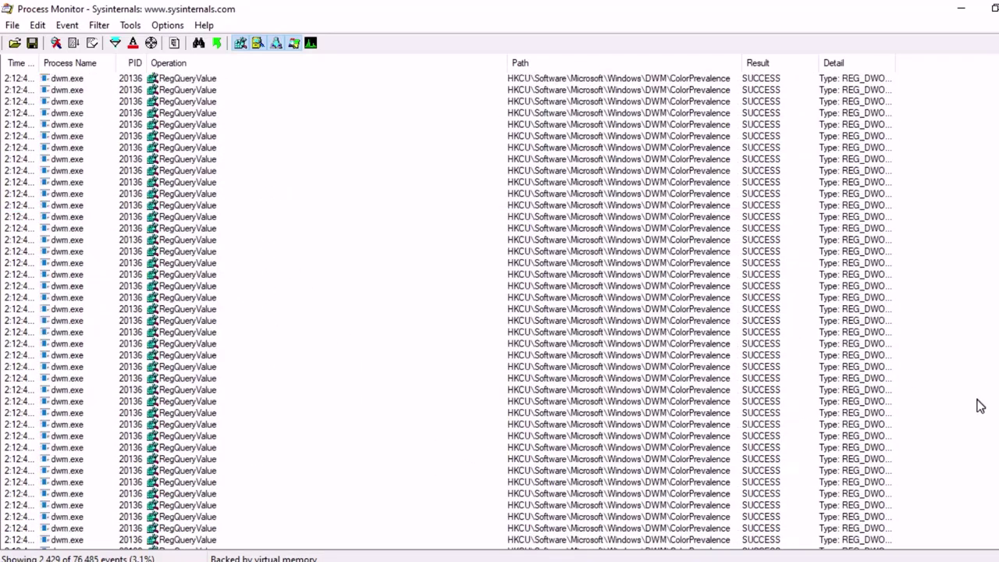
Open the event filter settings and enlarge the filter window to show more of its rules.
left_click(116, 45)
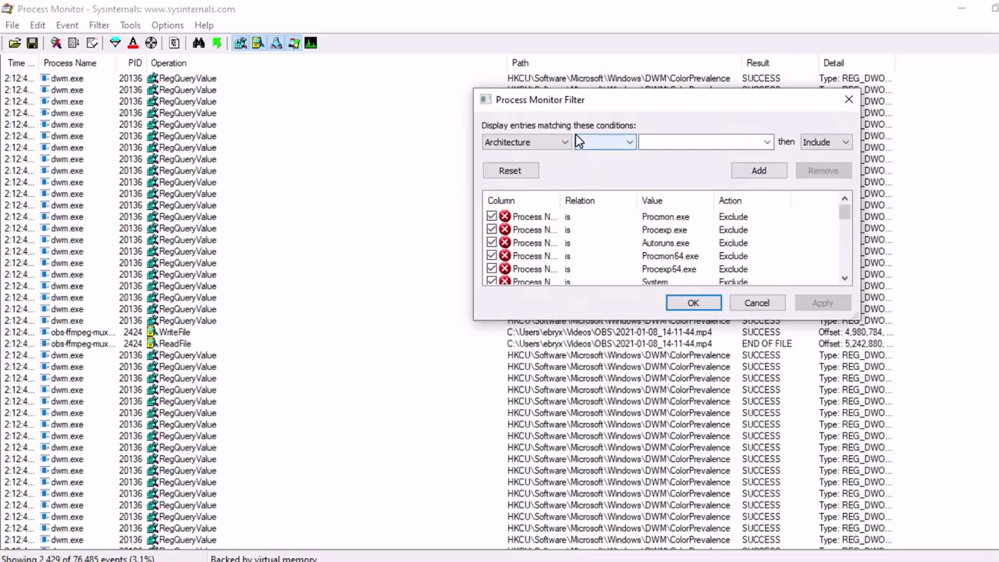
left_click_drag(561, 108, 580, 194)
left_click_drag(491, 174, 254, 94)
left_click_drag(195, 78, 196, 80)
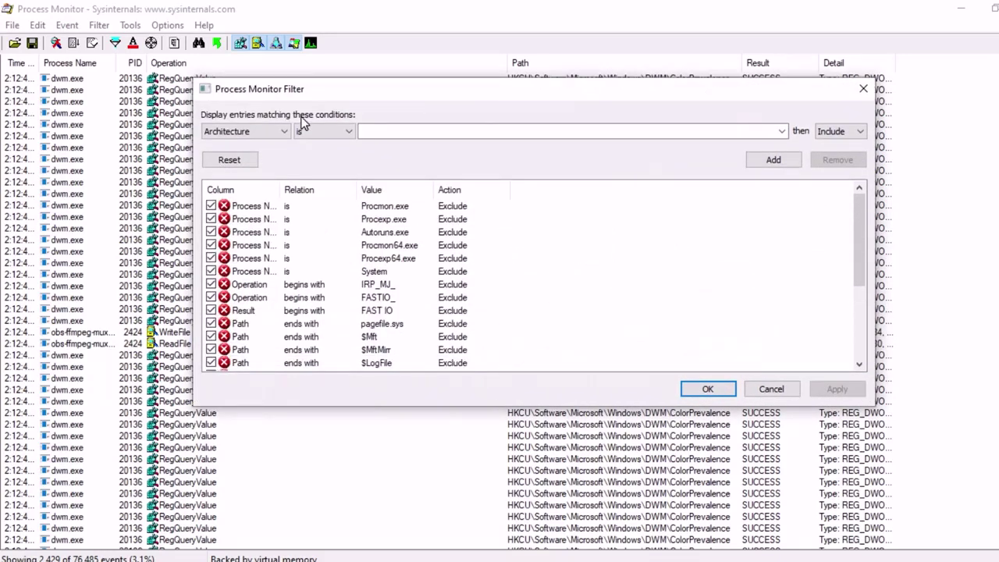
Add a filter rule that includes events whose Process Name is pwsh.exe.
left_click(258, 133)
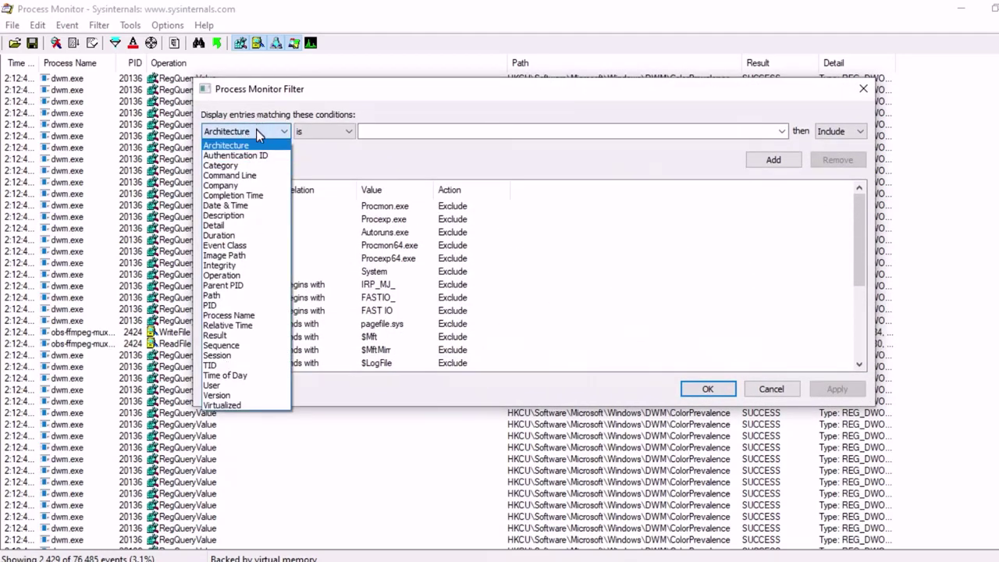
left_click(243, 316)
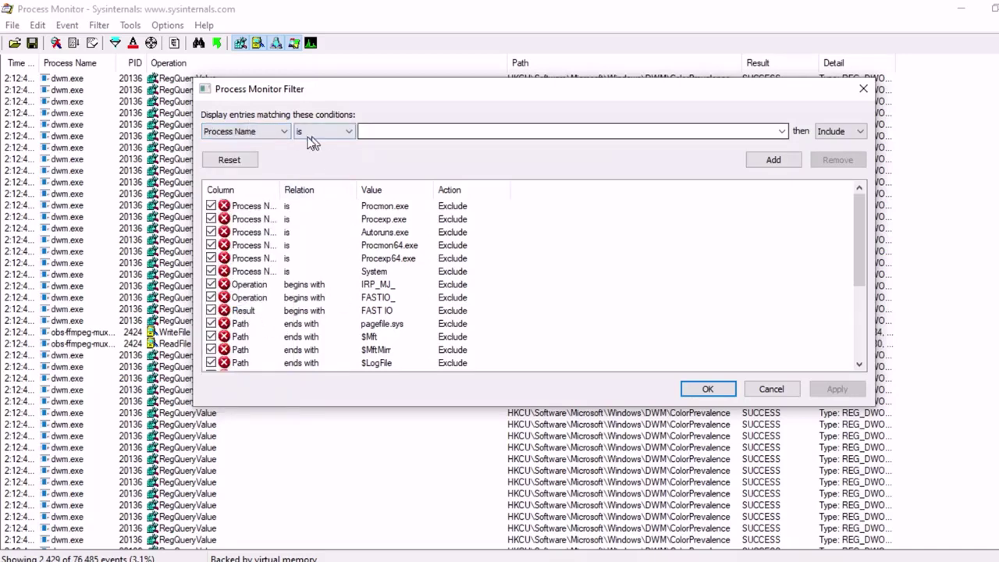
left_click(782, 131)
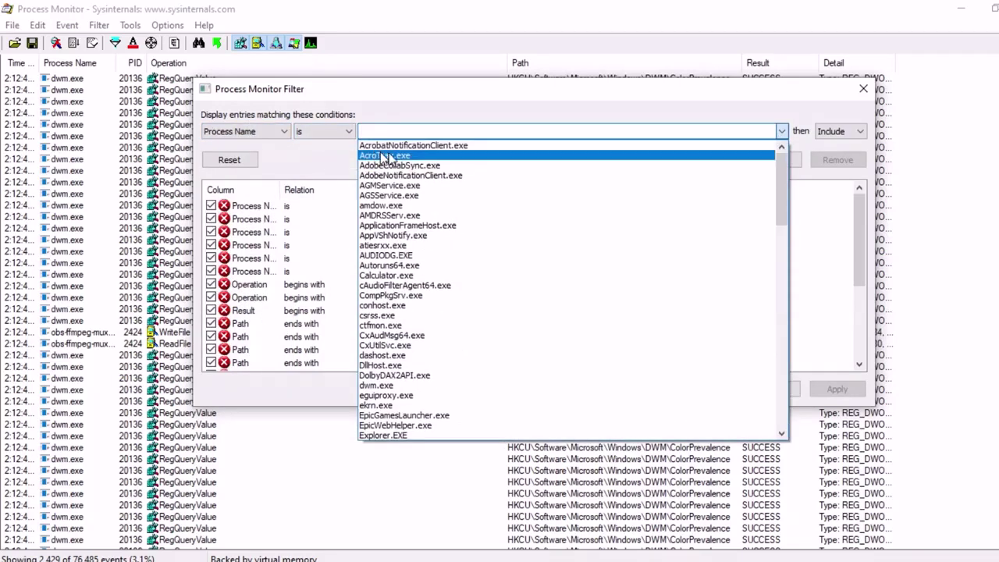
left_click(784, 357)
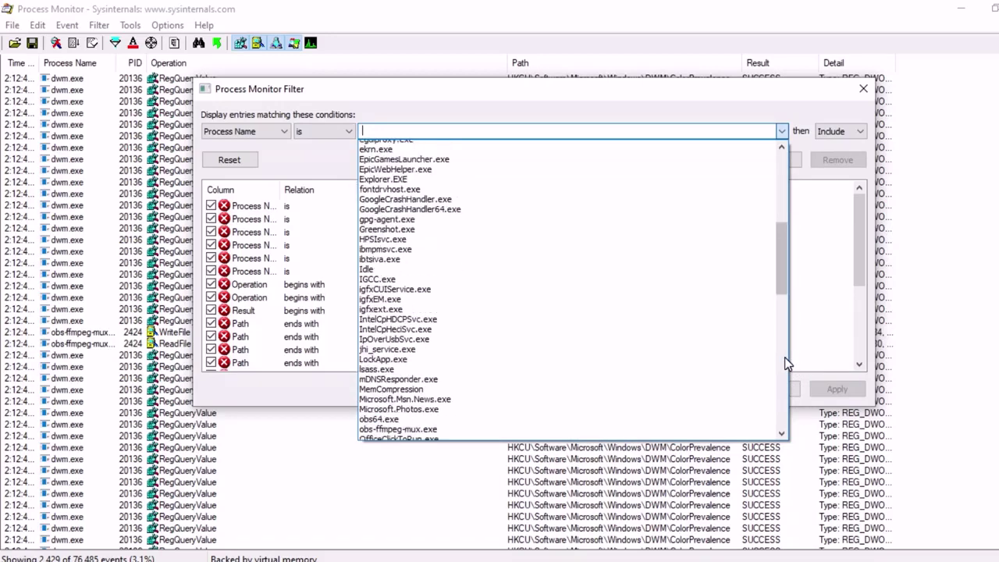
left_click(784, 403)
scroll(784, 404, "up", 1)
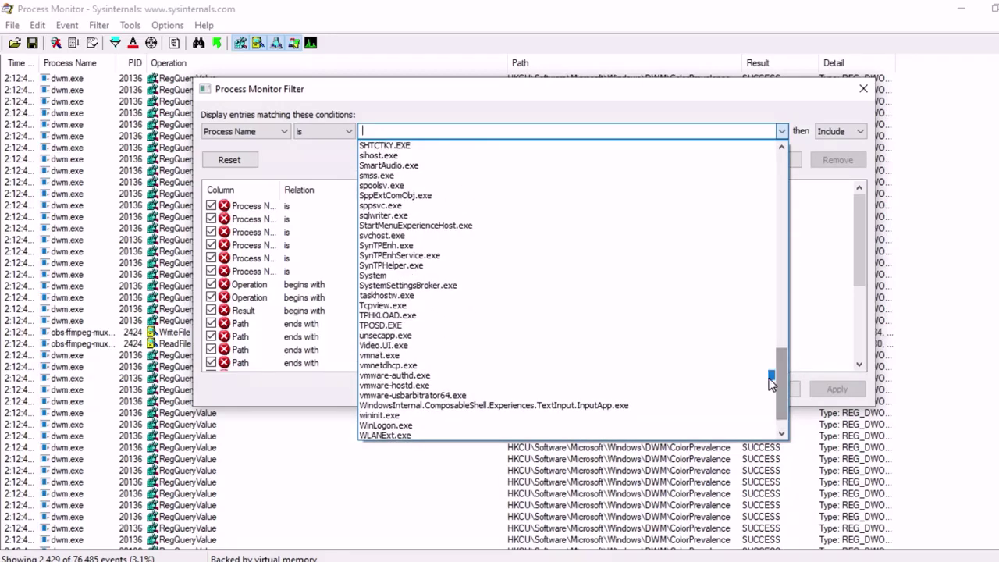
scroll(499, 283, "up", 2)
scroll(494, 287, "up", 15)
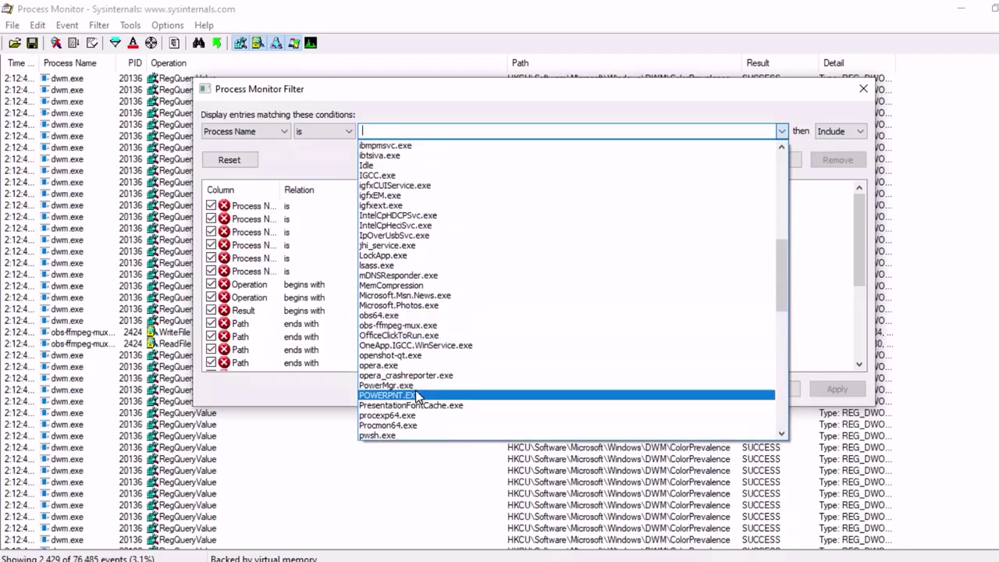
left_click(390, 435)
left_click(773, 160)
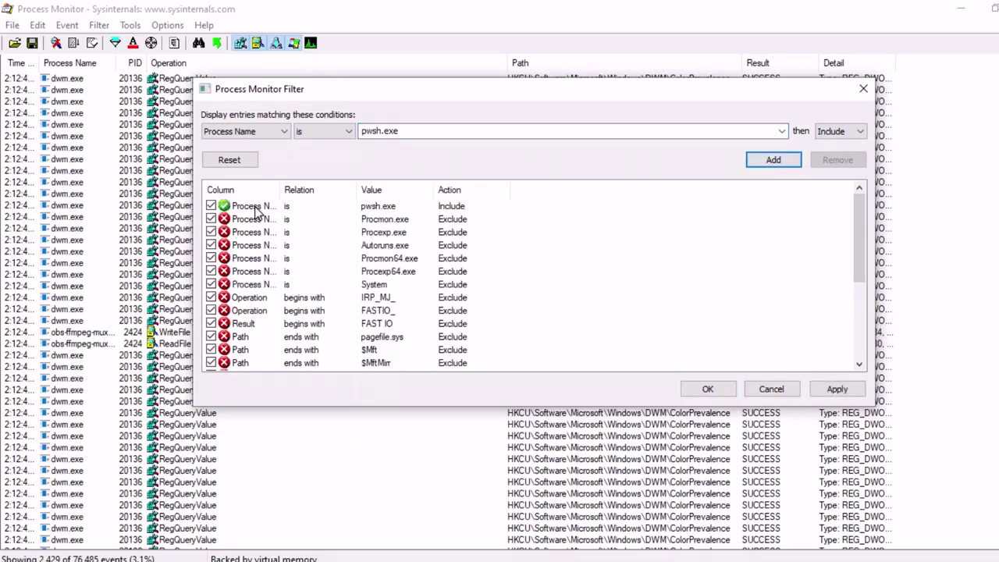
Widen the rule list's Column field to show full names and apply the pwsh.exe filter to the captured events.
left_click_drag(280, 189, 418, 190)
left_click(285, 206)
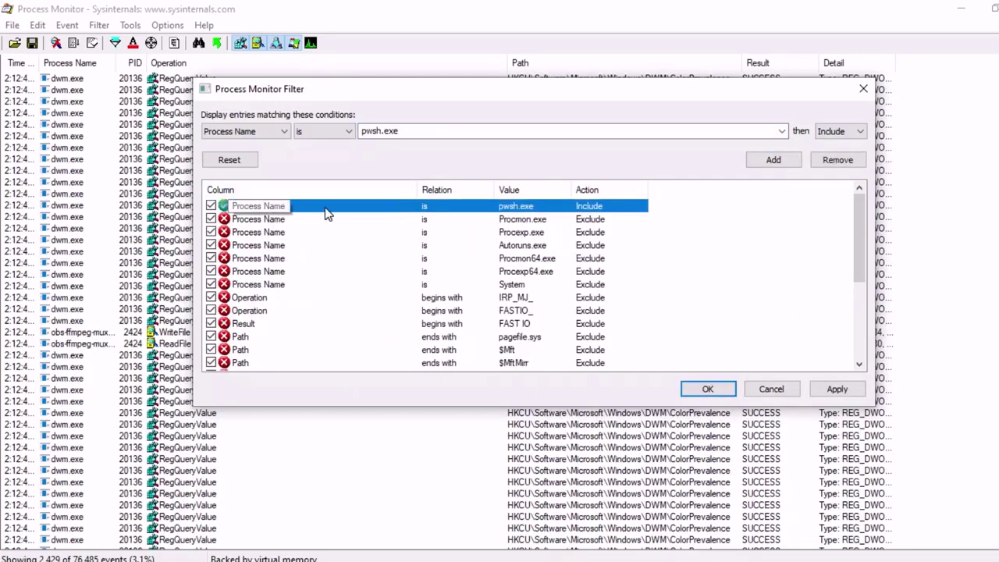
left_click(700, 388)
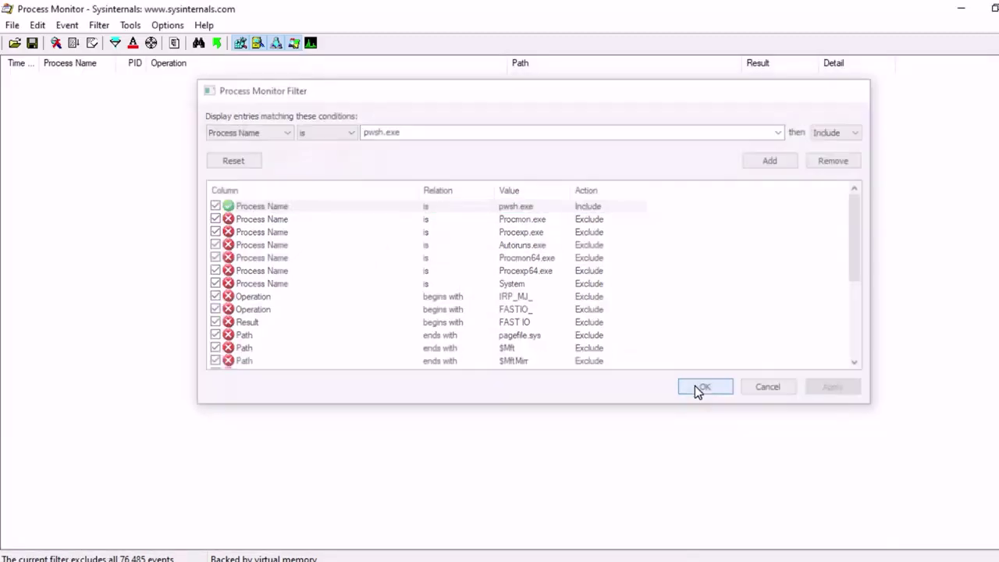
Reset the event filter to its default rules, removing the pwsh.exe include rule, and apply it.
left_click(116, 44)
left_click(278, 206)
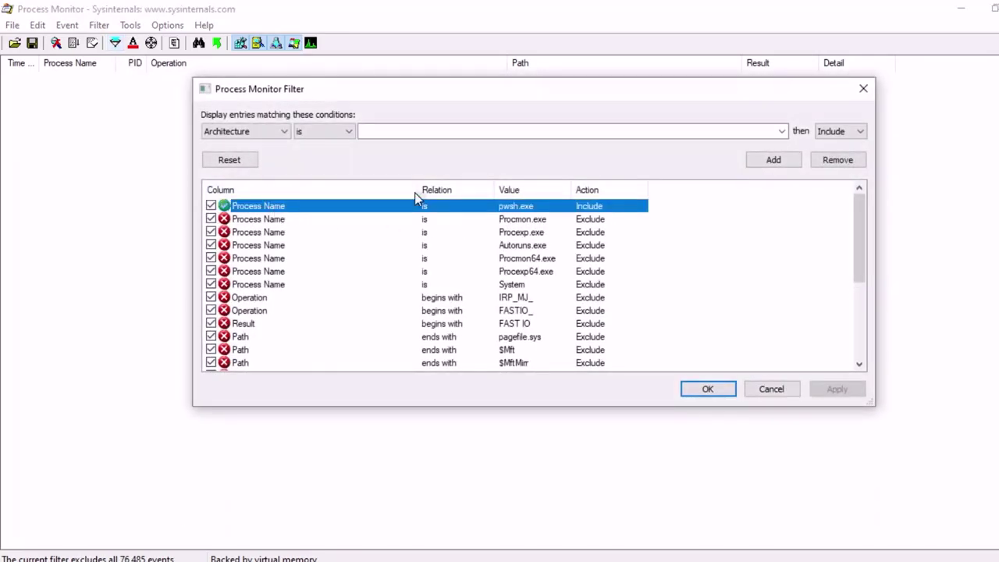
left_click(251, 164)
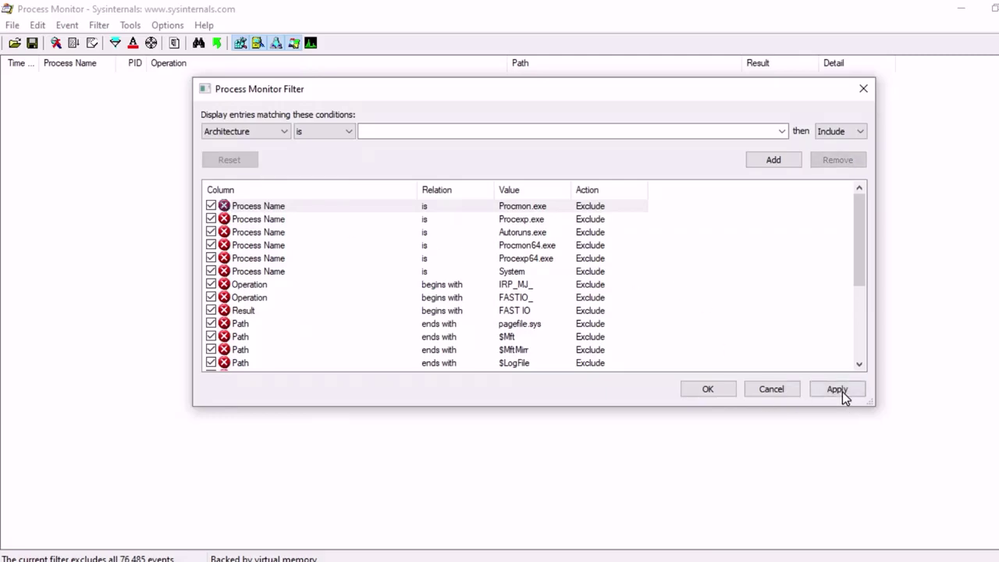
left_click(839, 389)
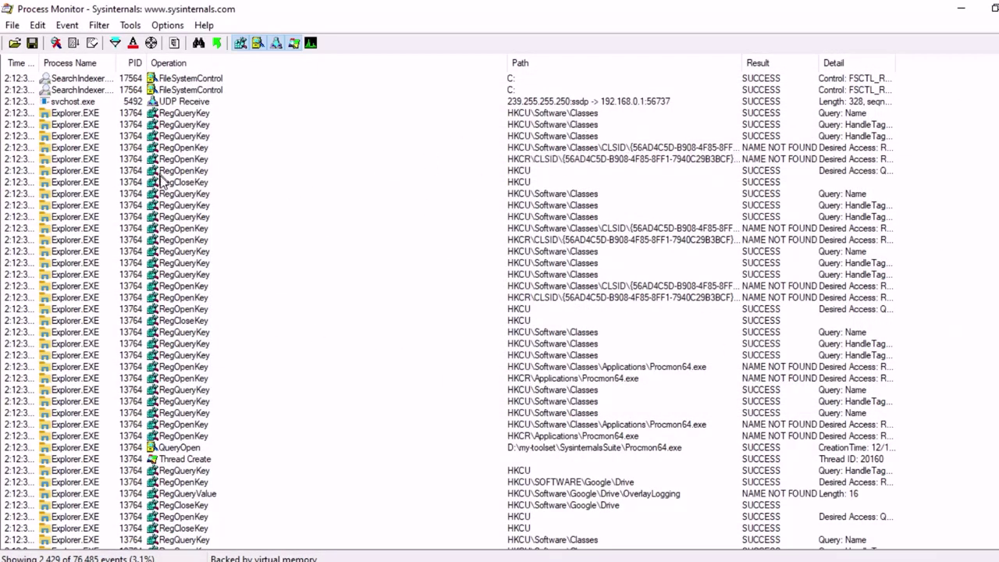
Examine the properties of an Explorer.EXE RegQueryKey event, including its process image details and loaded modules.
left_click(559, 192)
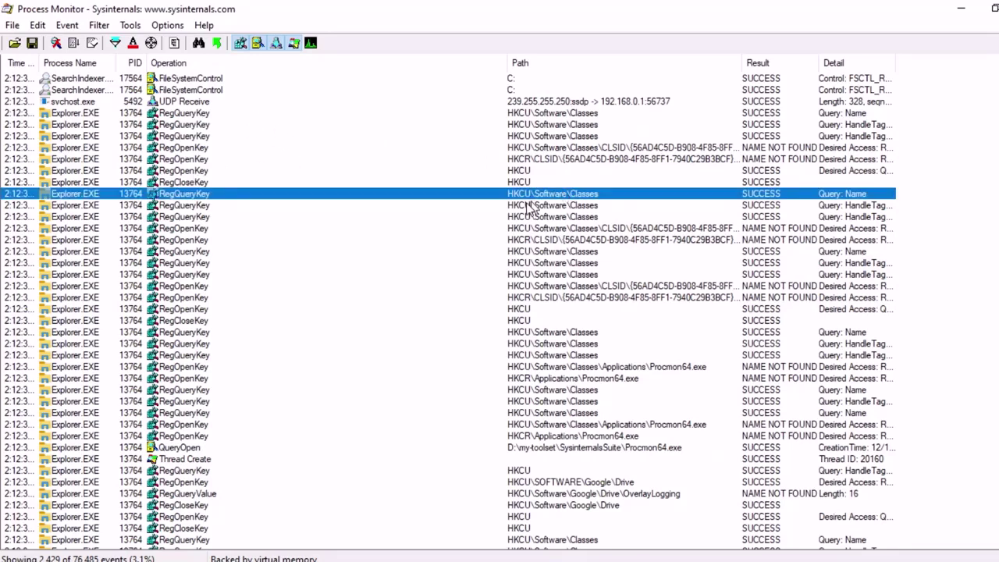
left_click(443, 184)
double_click(442, 251)
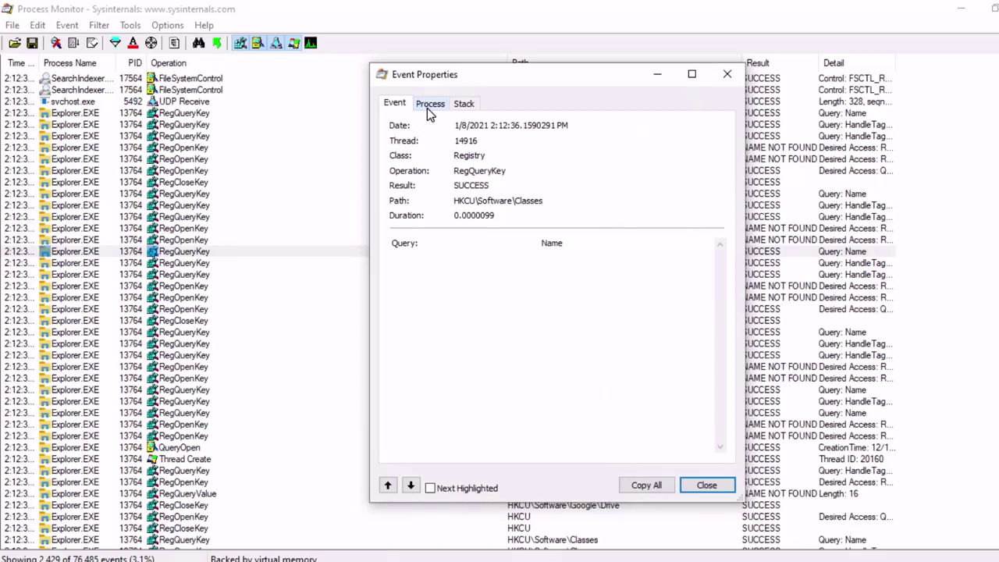
left_click(430, 103)
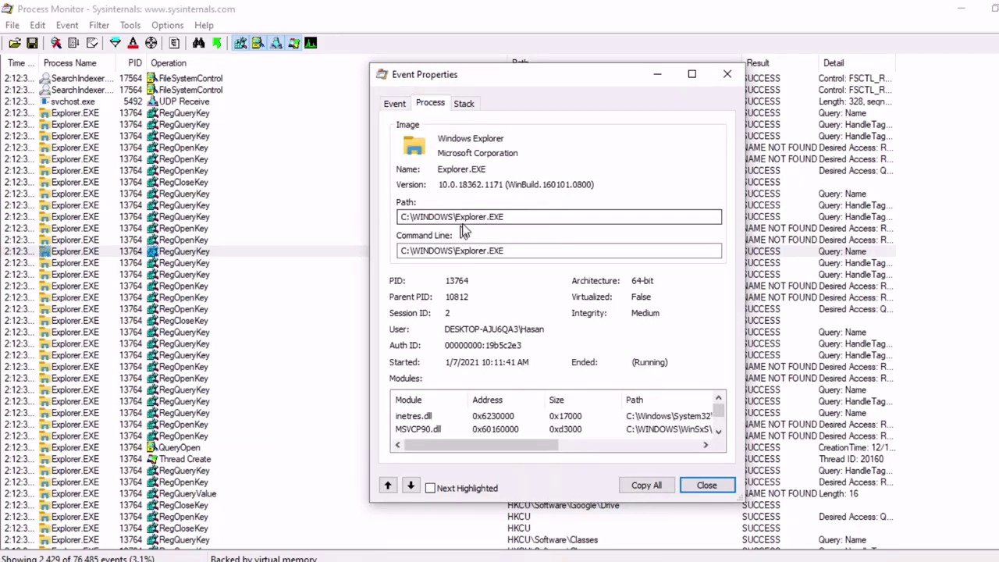
double_click(455, 140)
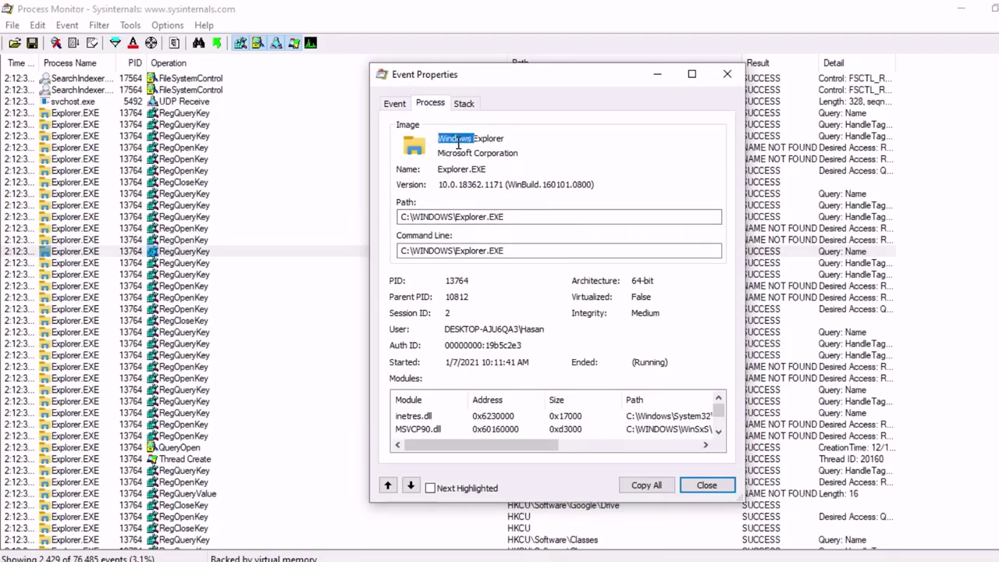
left_click_drag(468, 446, 426, 334)
left_click(707, 486)
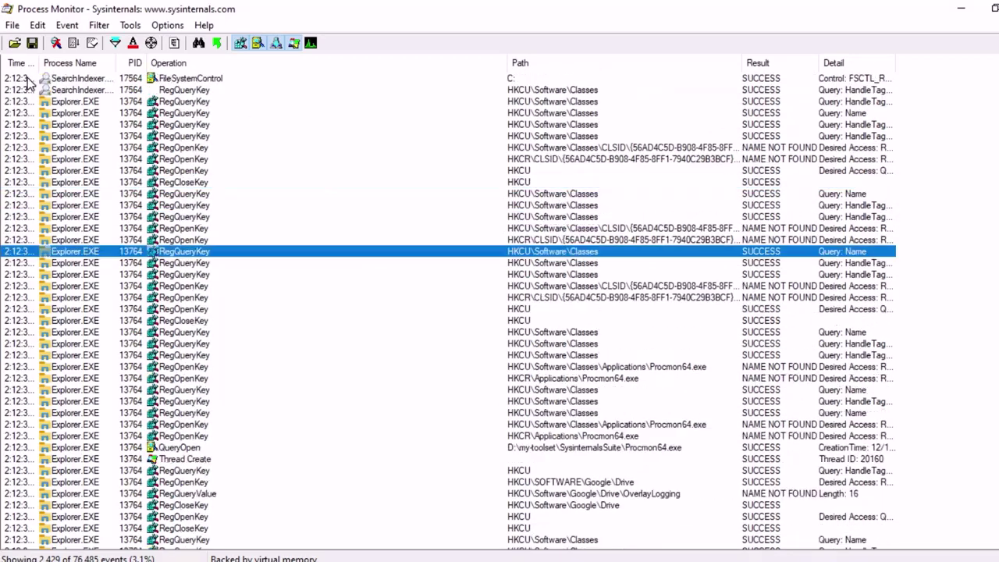
left_click(188, 151)
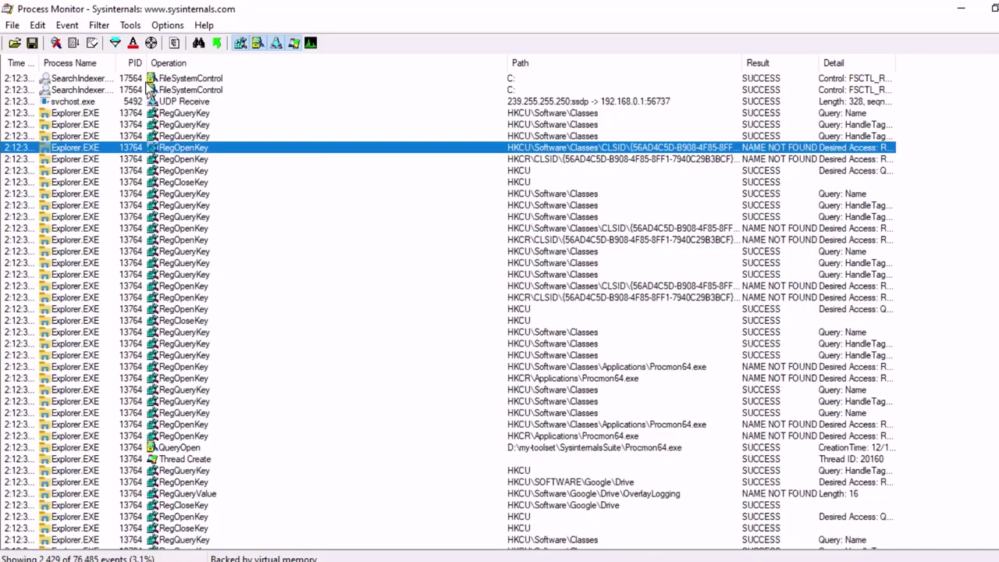
Add and apply a filter rule that includes events whose Operation is RegSetValue.
left_click(115, 43)
left_click(264, 132)
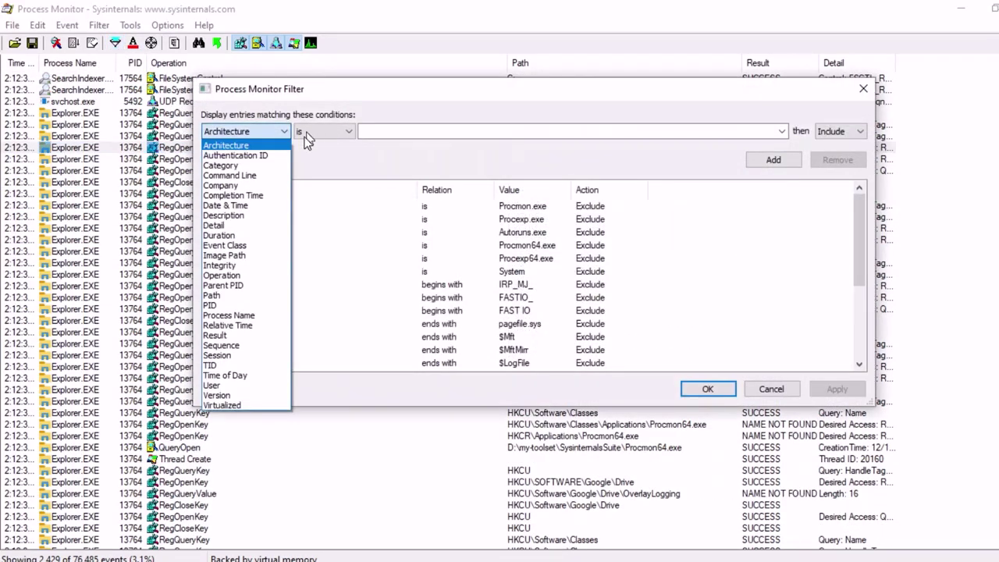
left_click(226, 274)
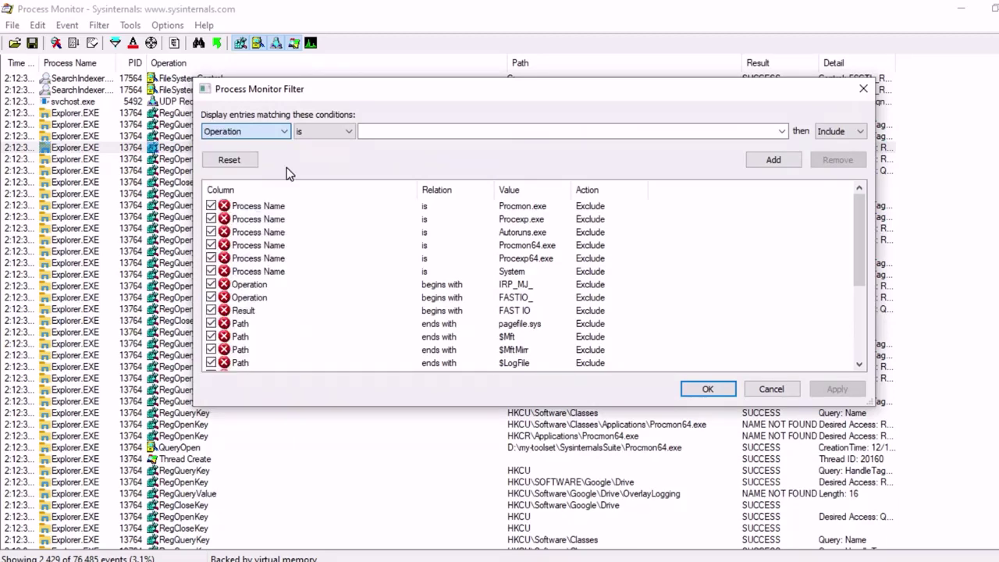
left_click(324, 131)
left_click(312, 141)
left_click(445, 131)
left_click(780, 133)
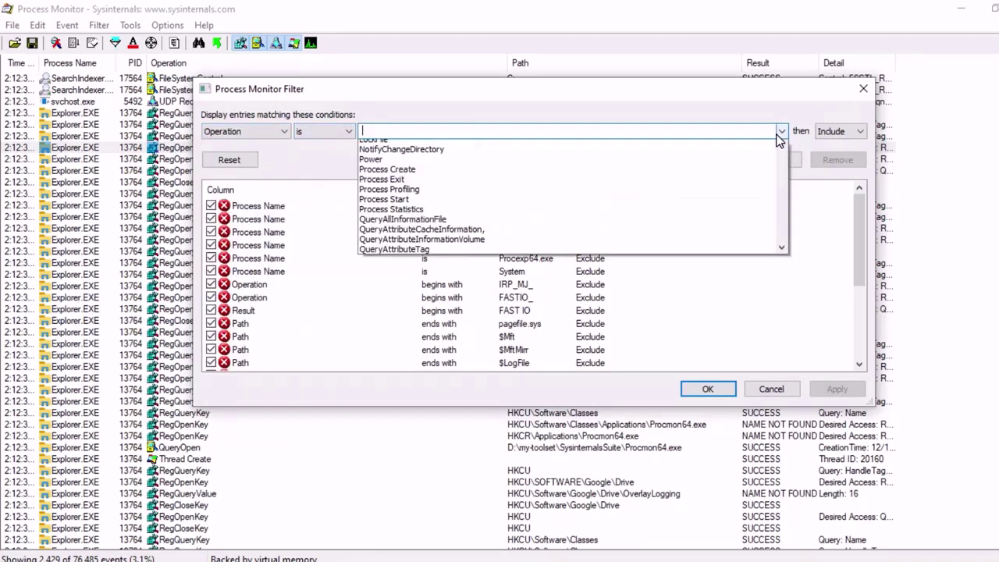
scroll(647, 285, "down", 10)
scroll(574, 366, "down", 10)
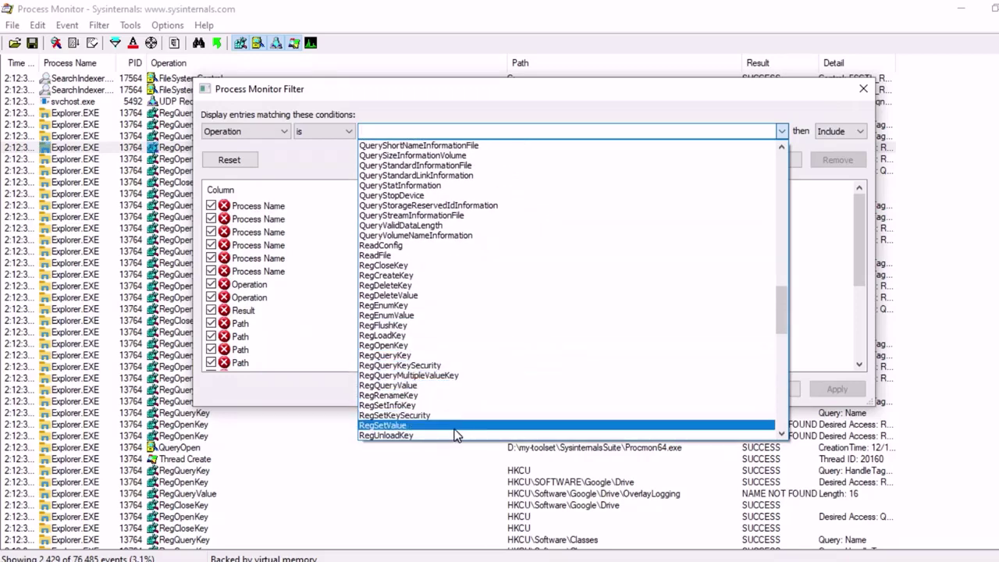
left_click(452, 427)
left_click(773, 159)
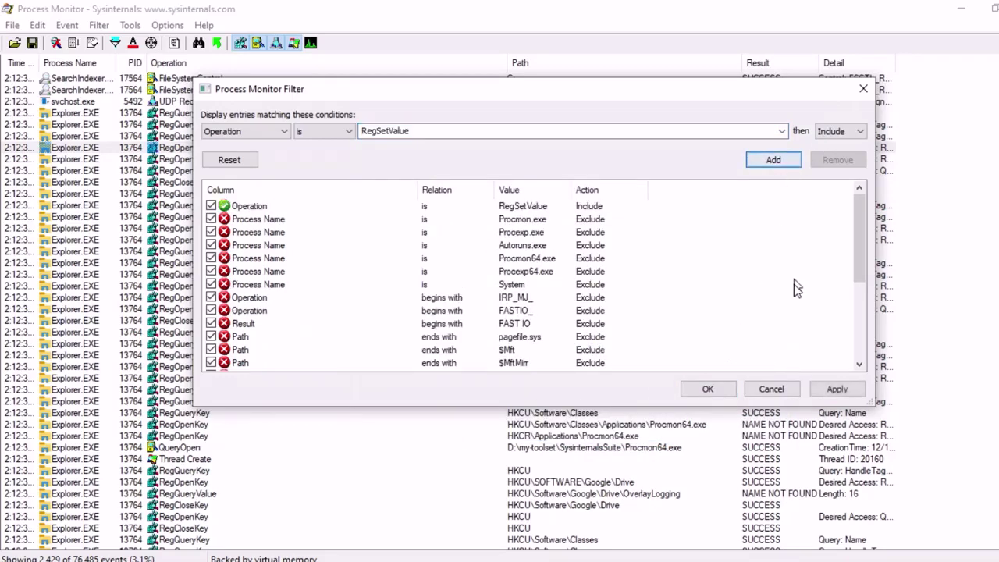
left_click(834, 388)
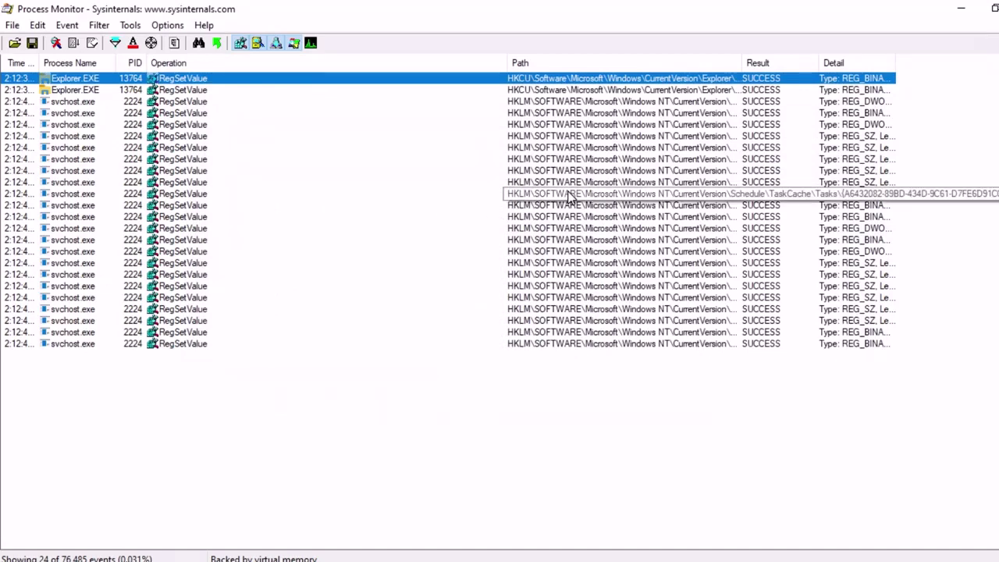
Narrow the Path column while inspecting the RegSetValue events, and resume capturing events.
left_click(668, 124)
left_click_drag(741, 64, 711, 131)
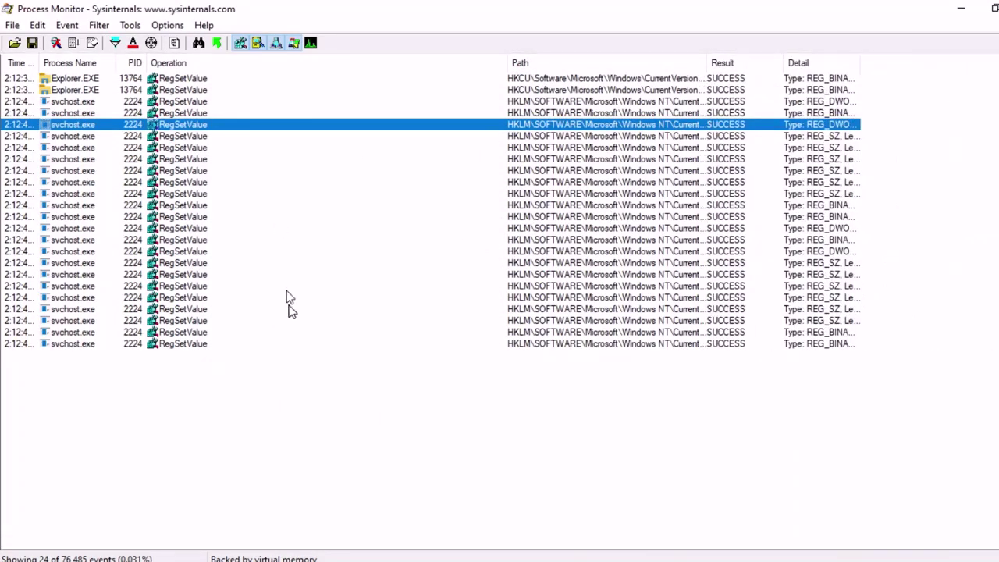
left_click(258, 216)
left_click(246, 170)
left_click(234, 116)
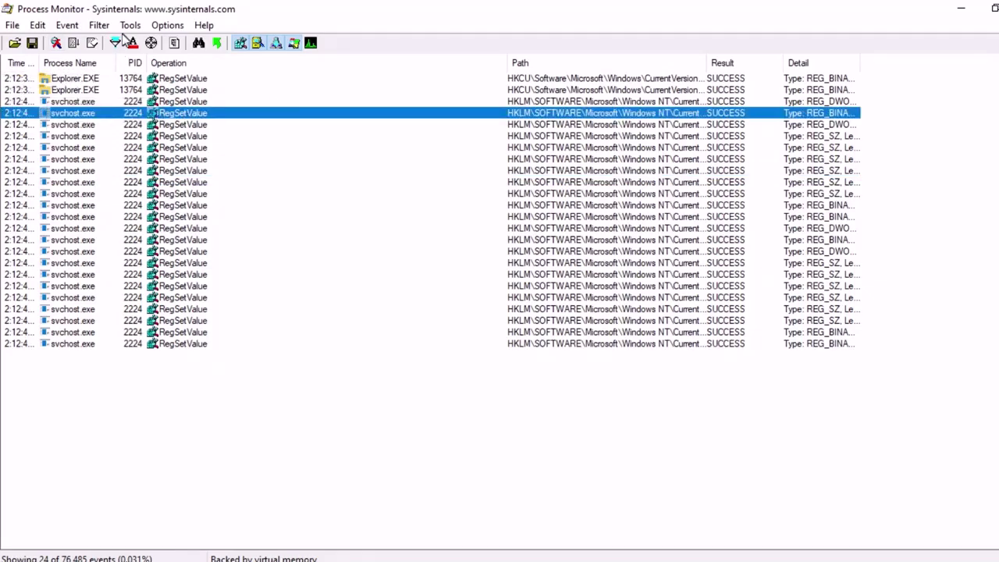
left_click(55, 43)
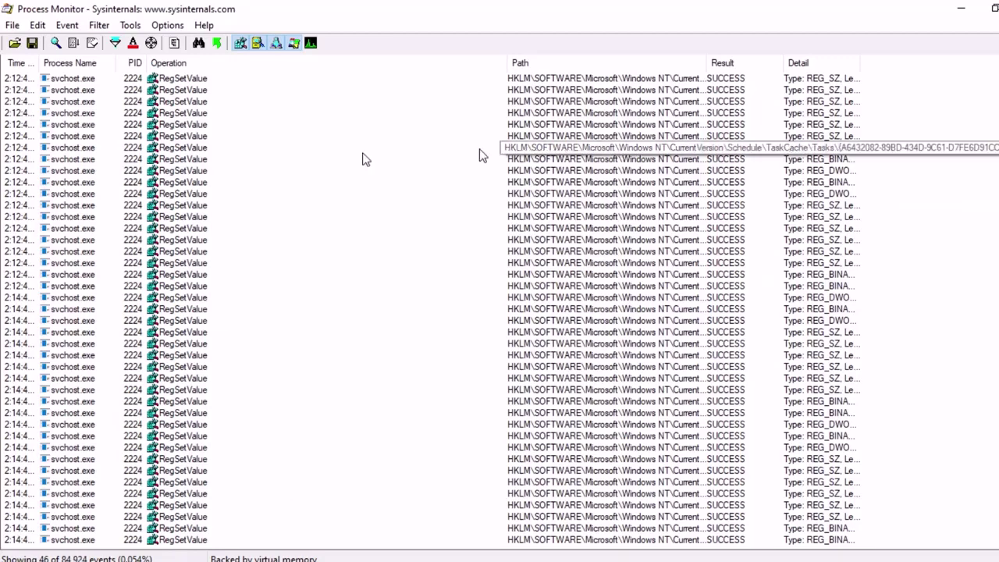
Review the event selection, format and path options for saving the capture to a file, and close them without saving.
left_click(12, 25)
left_click(31, 61)
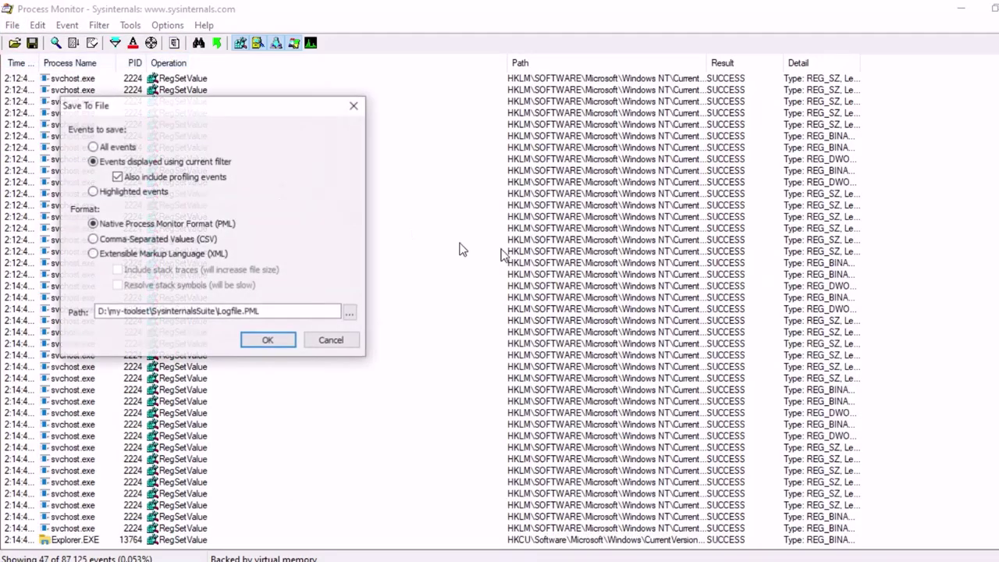
left_click(331, 339)
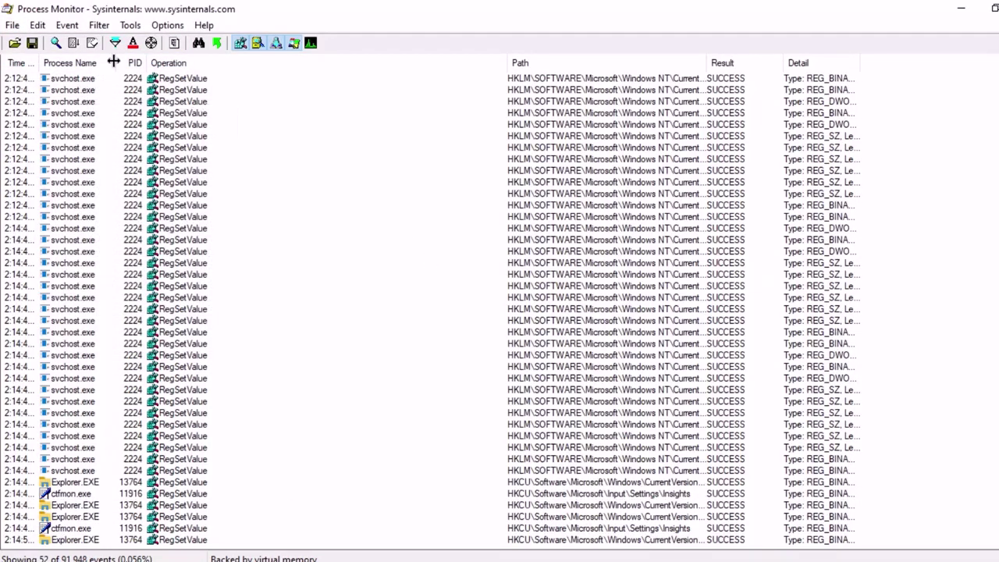